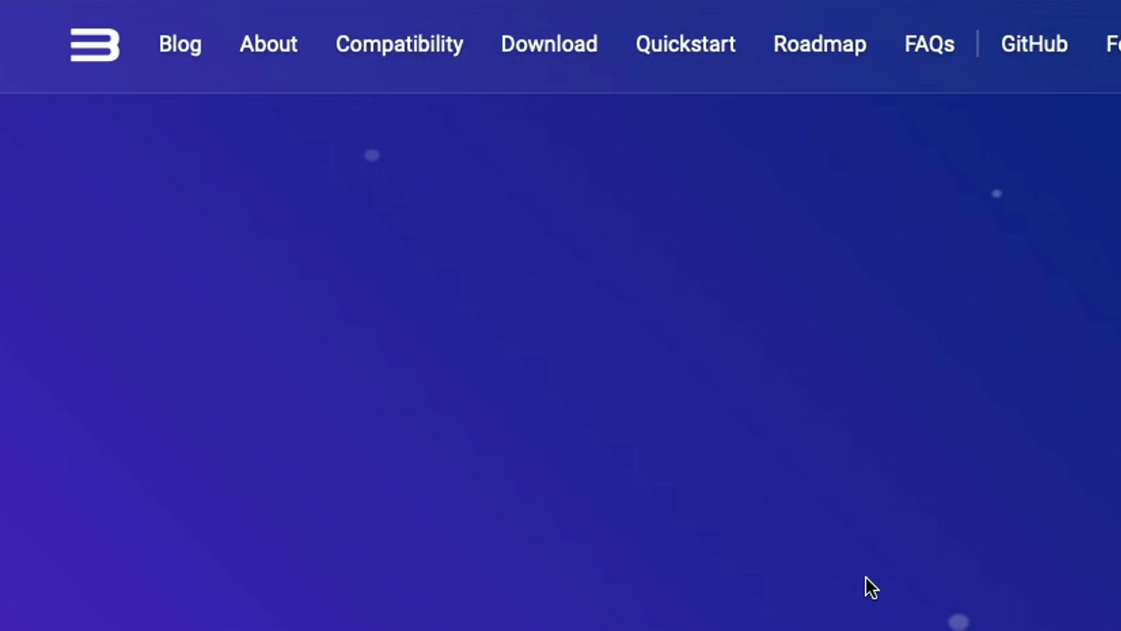
# Step: Download the macOS RPCS3 build 0.0.32-16471 from rpcs3.net, allowing downloads from the site
pyautogui.click(549, 55)
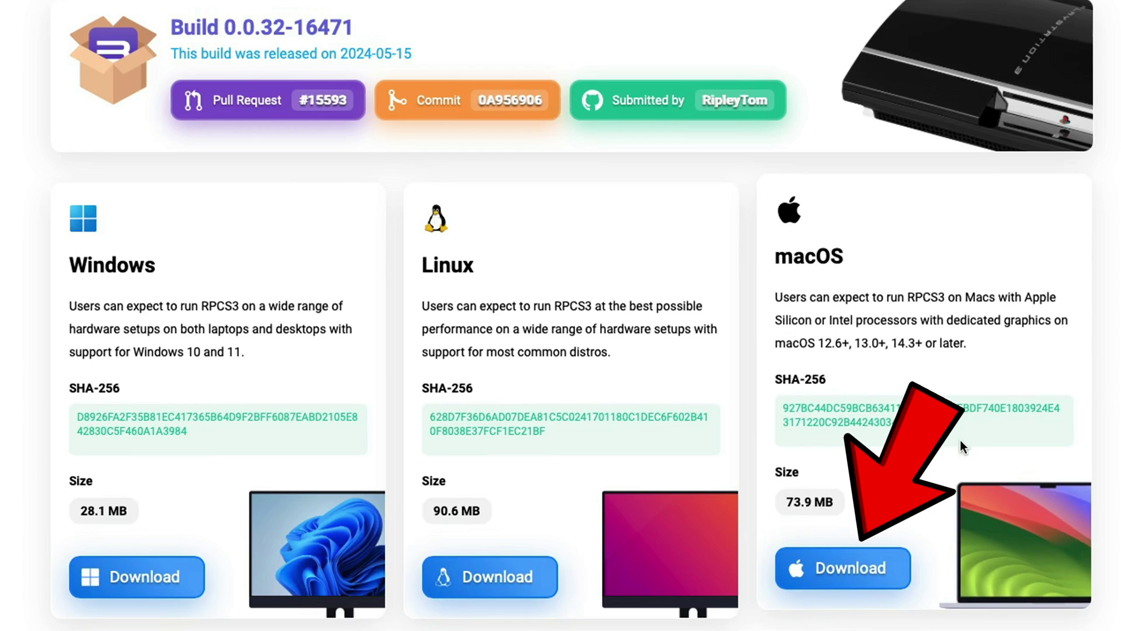
pyautogui.click(838, 576)
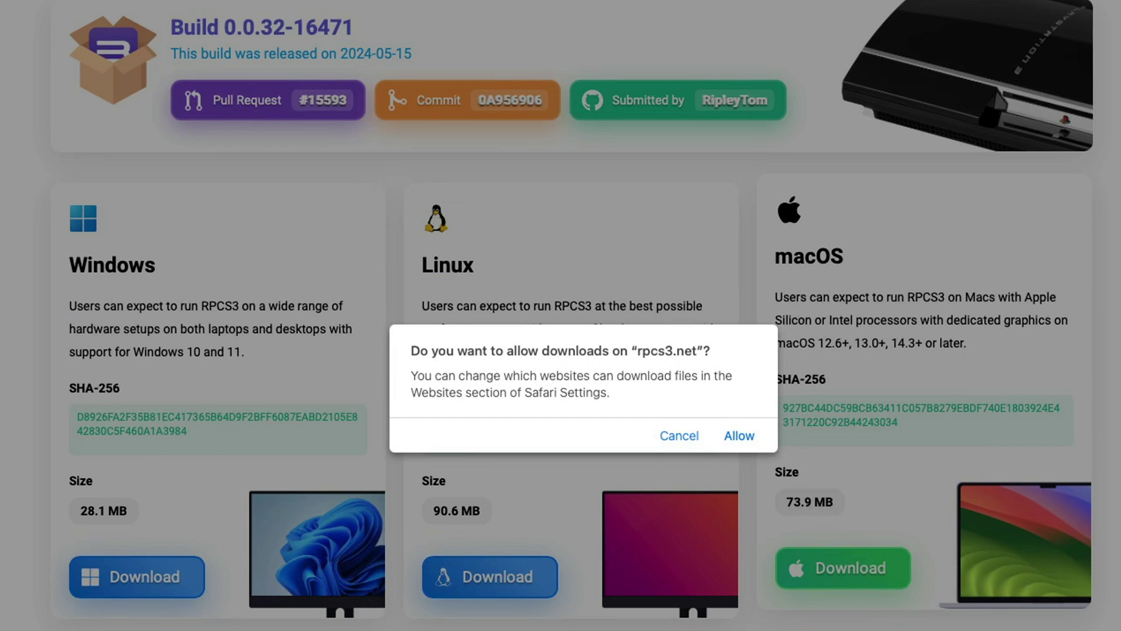
pyautogui.click(739, 438)
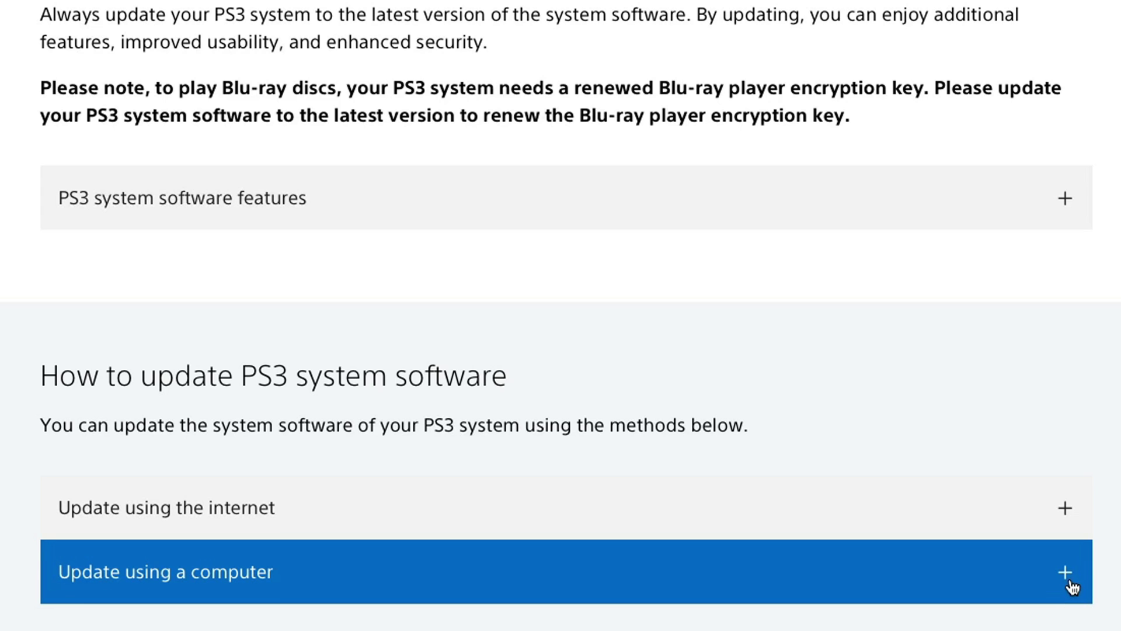
# Step: Download PS3UPDAT.PUP using the 'Download PS3 Update' link under 'Update using a computer'
pyautogui.click(1072, 586)
pyautogui.scroll(-9, 1072, 586)
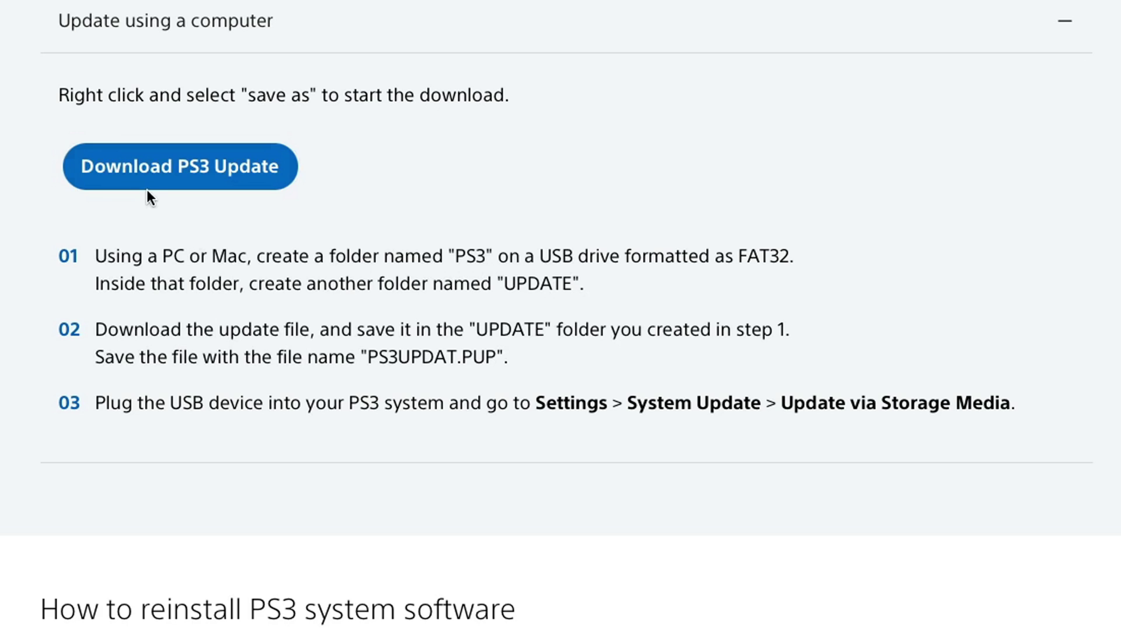
pyautogui.rightClick(194, 171)
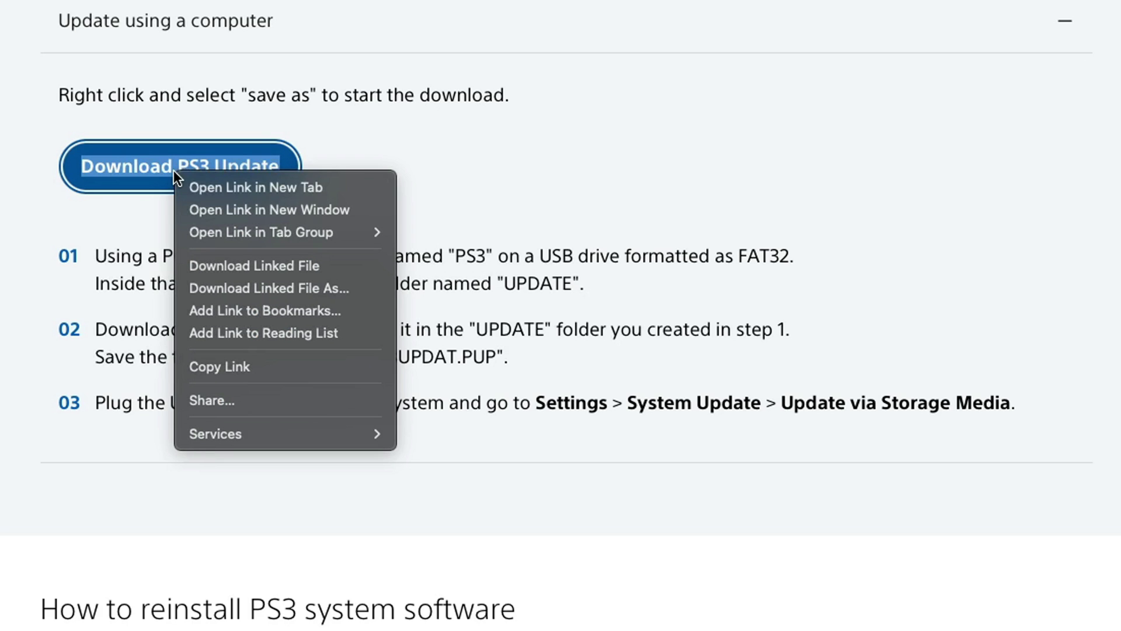
pyautogui.click(359, 266)
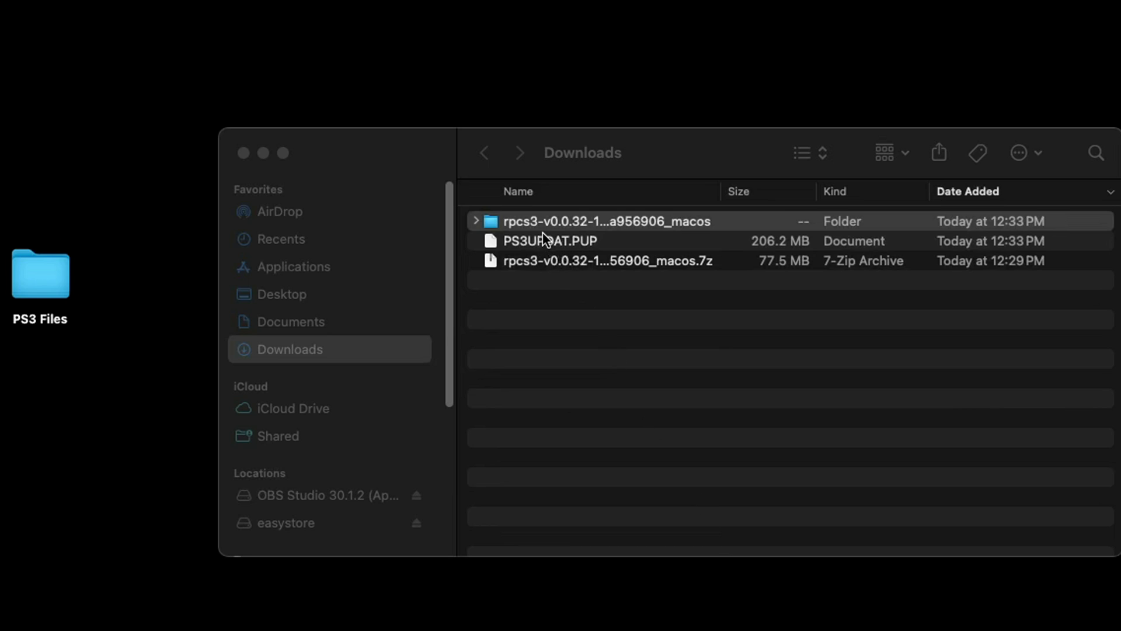
# Step: Move the rpcs3 folder to the desktop, put PS3UPDAT.PUP in PS3 Files, and open NBA Street Homecourt
pyautogui.moveTo(555, 224); pyautogui.dragTo(149, 228)
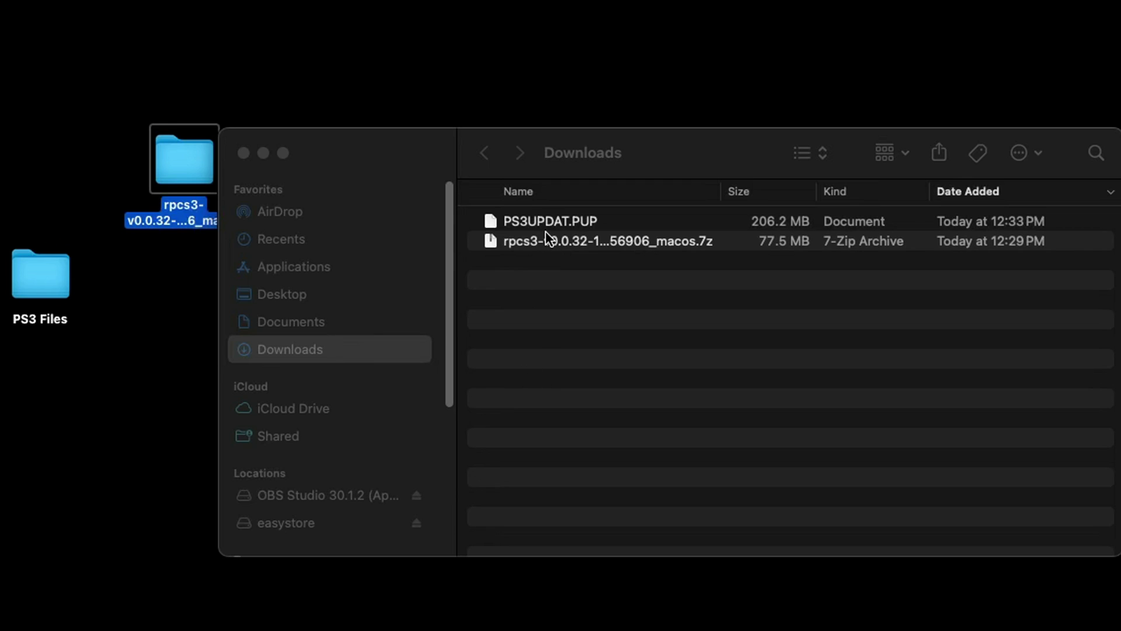
pyautogui.moveTo(547, 221); pyautogui.dragTo(175, 320)
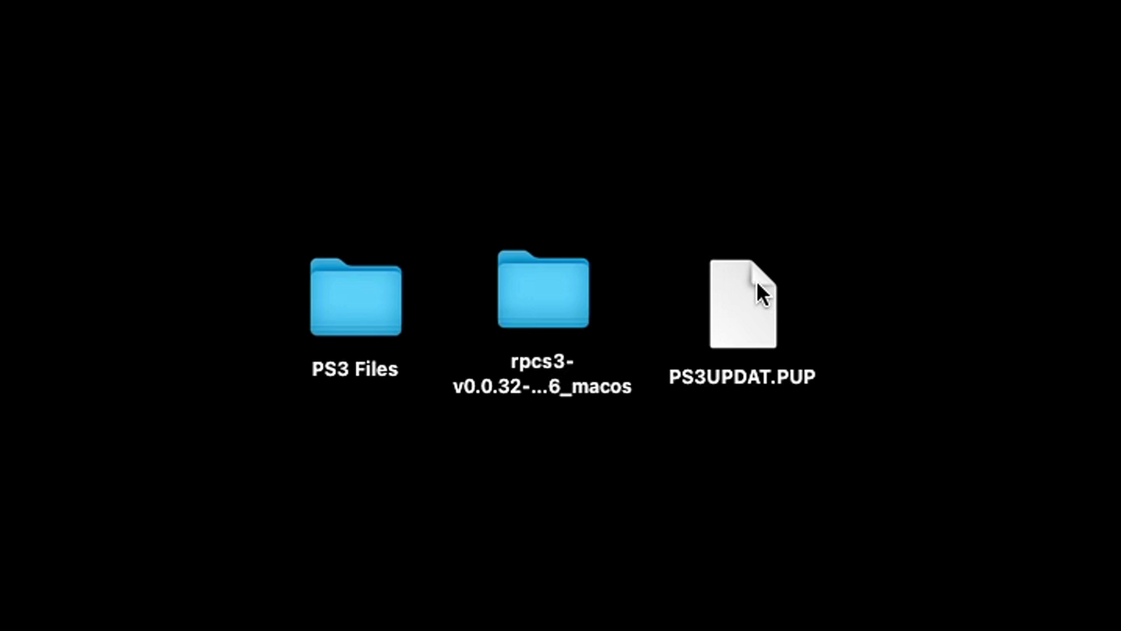
pyautogui.moveTo(757, 282); pyautogui.dragTo(370, 293)
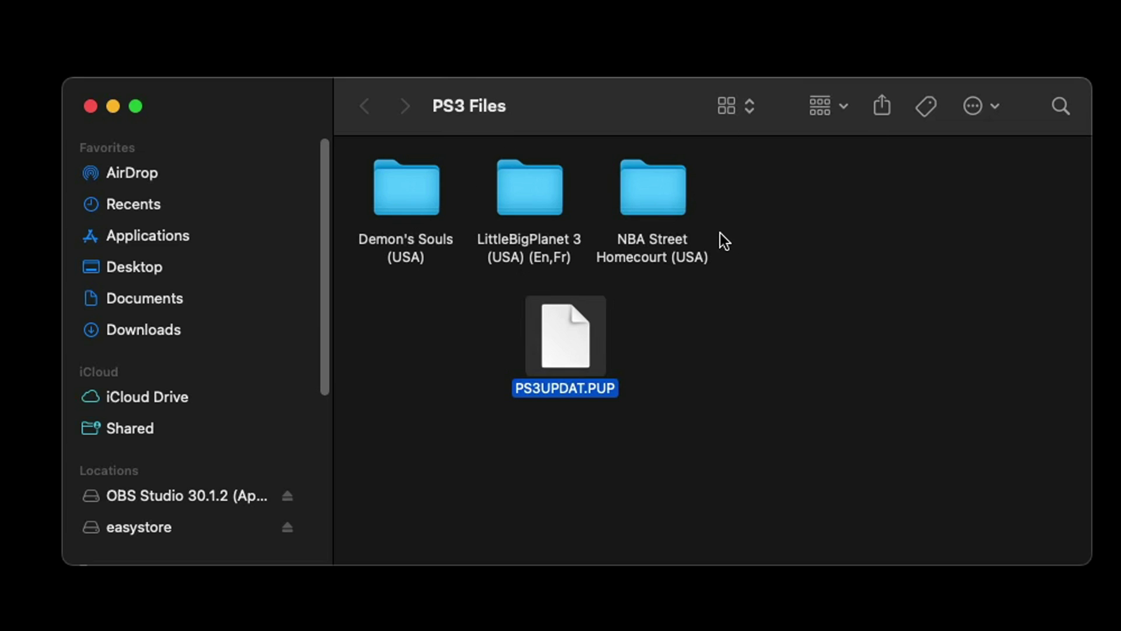
pyautogui.doubleClick(647, 189)
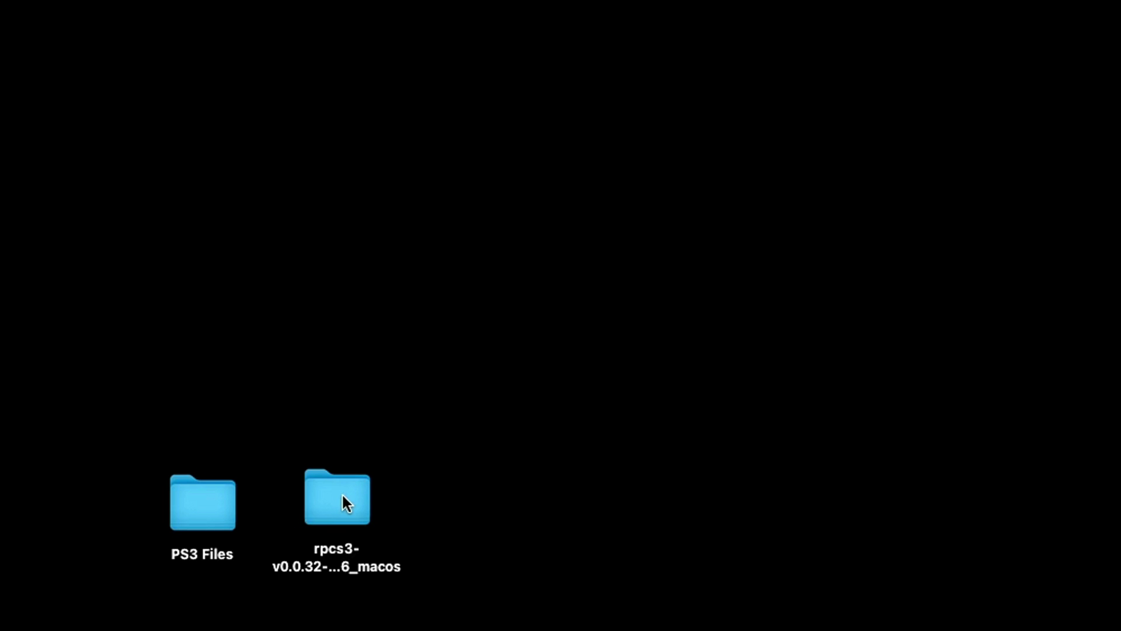
# Step: Try launching RPCS3 from its folder and cancel the unverified-developer warning
pyautogui.doubleClick(343, 496)
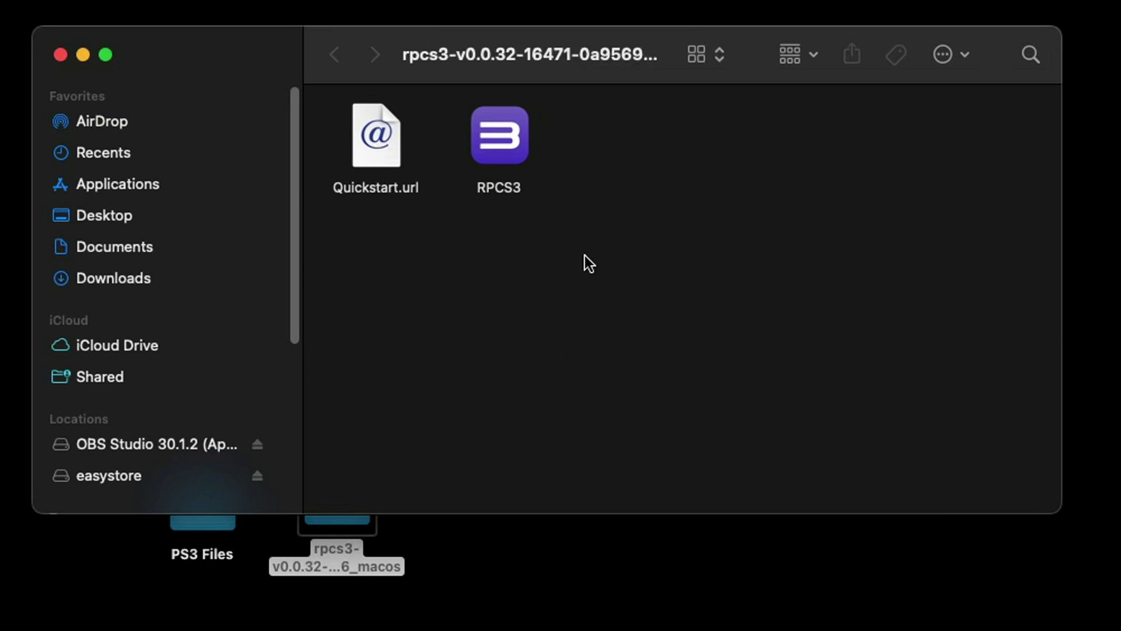
pyautogui.doubleClick(507, 150)
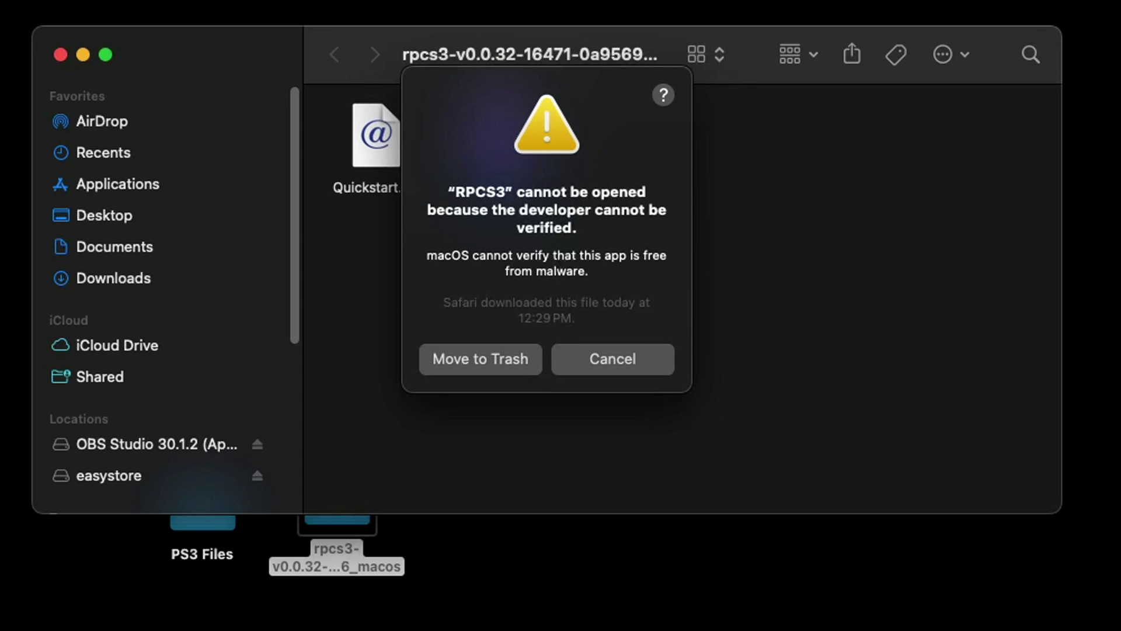
pyautogui.click(624, 366)
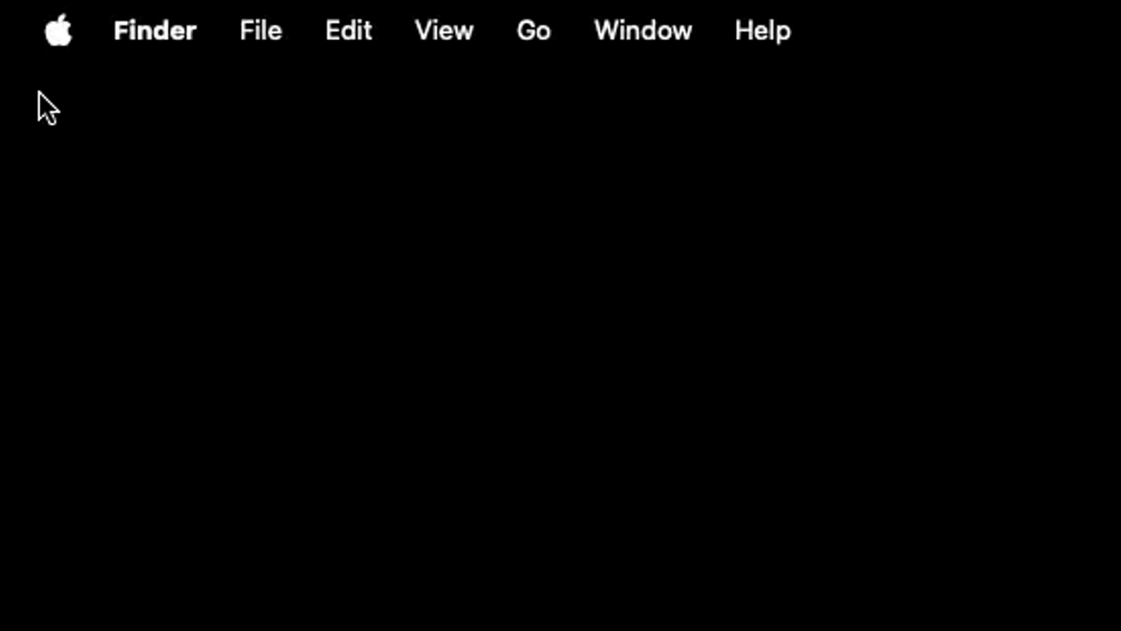
# Step: Choose Open Anyway for RPCS3 under Privacy & Security in System Settings and confirm
pyautogui.click(59, 36)
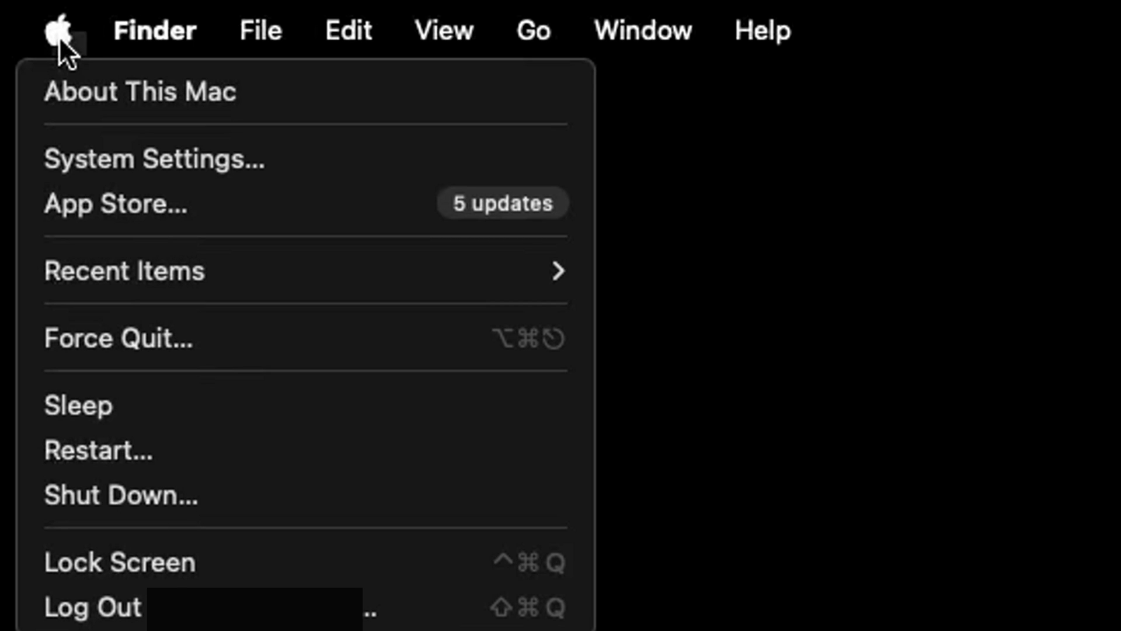
pyautogui.click(77, 162)
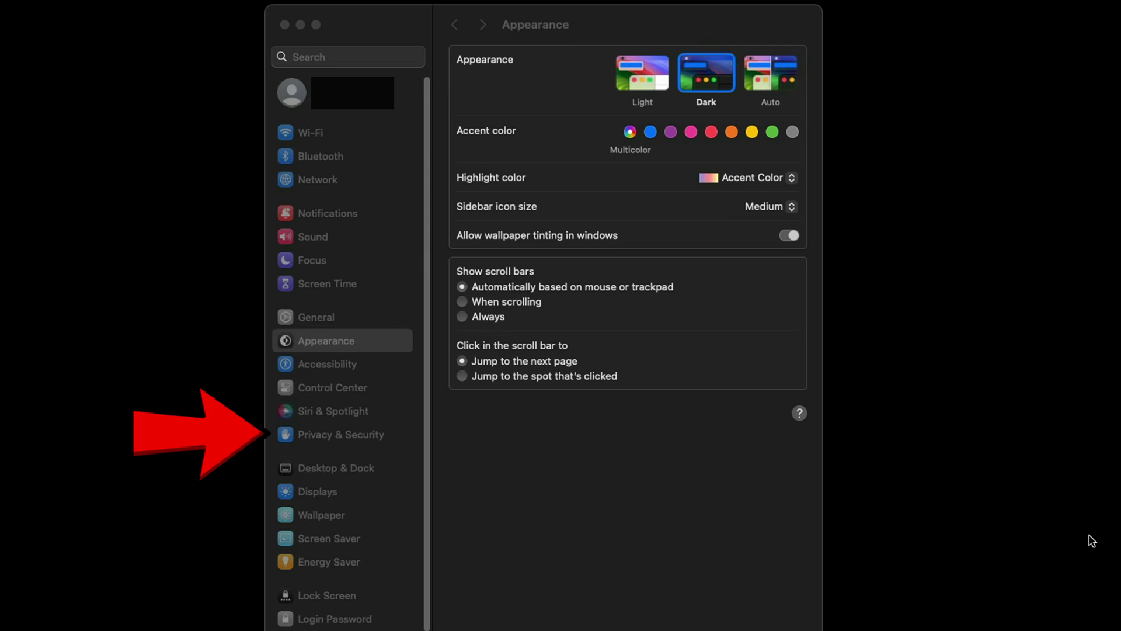
pyautogui.click(359, 439)
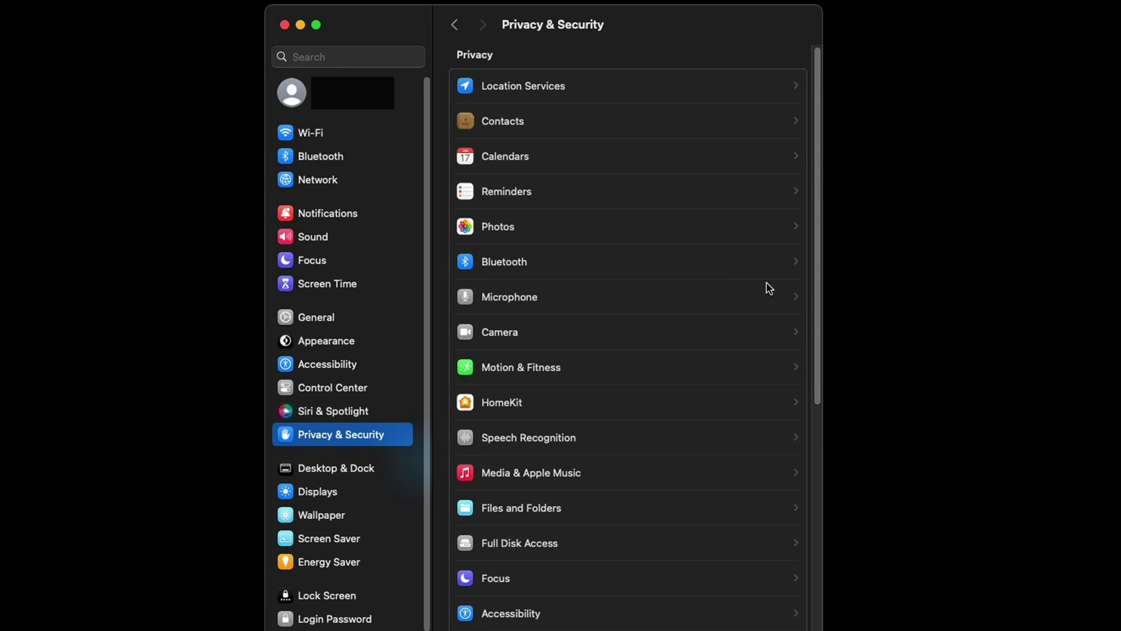
pyautogui.moveTo(817, 236); pyautogui.dragTo(887, 491)
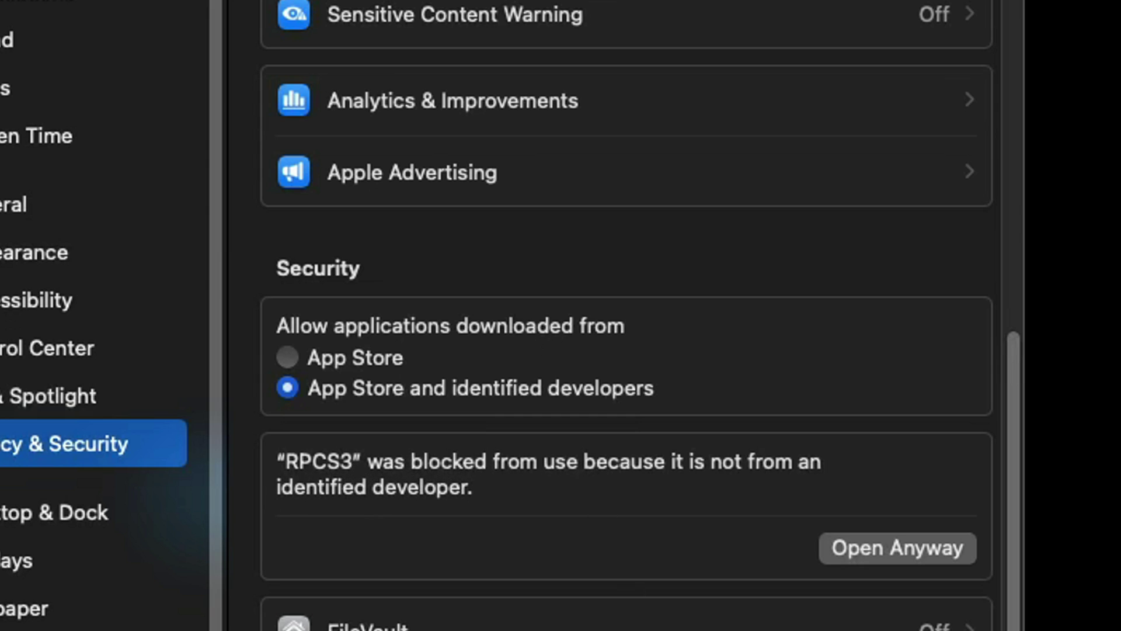
pyautogui.click(918, 548)
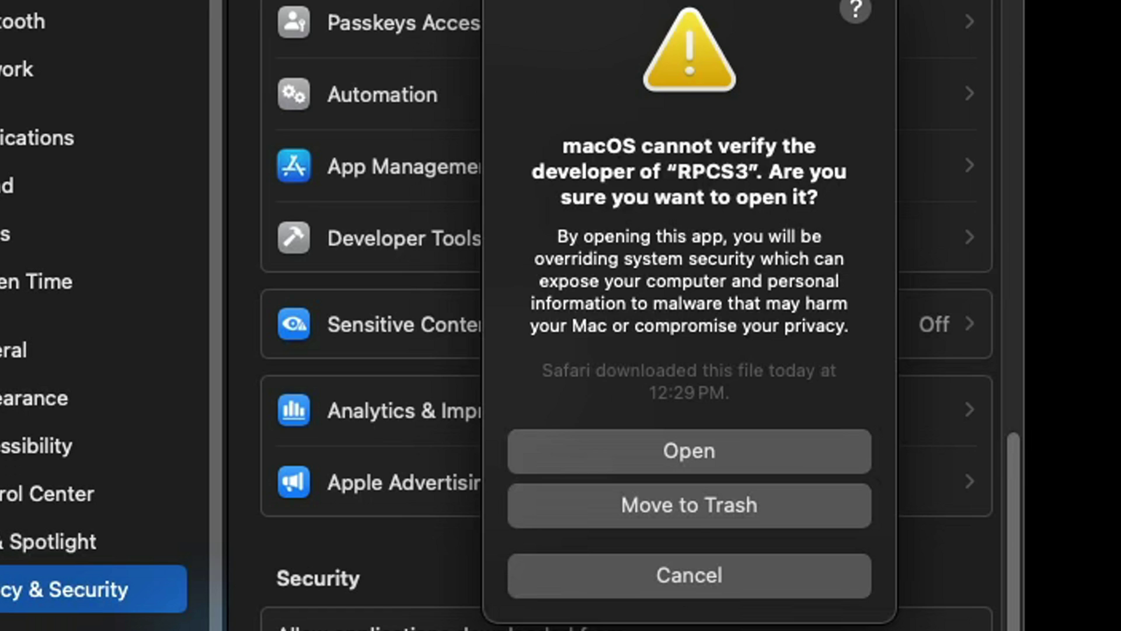
pyautogui.click(725, 462)
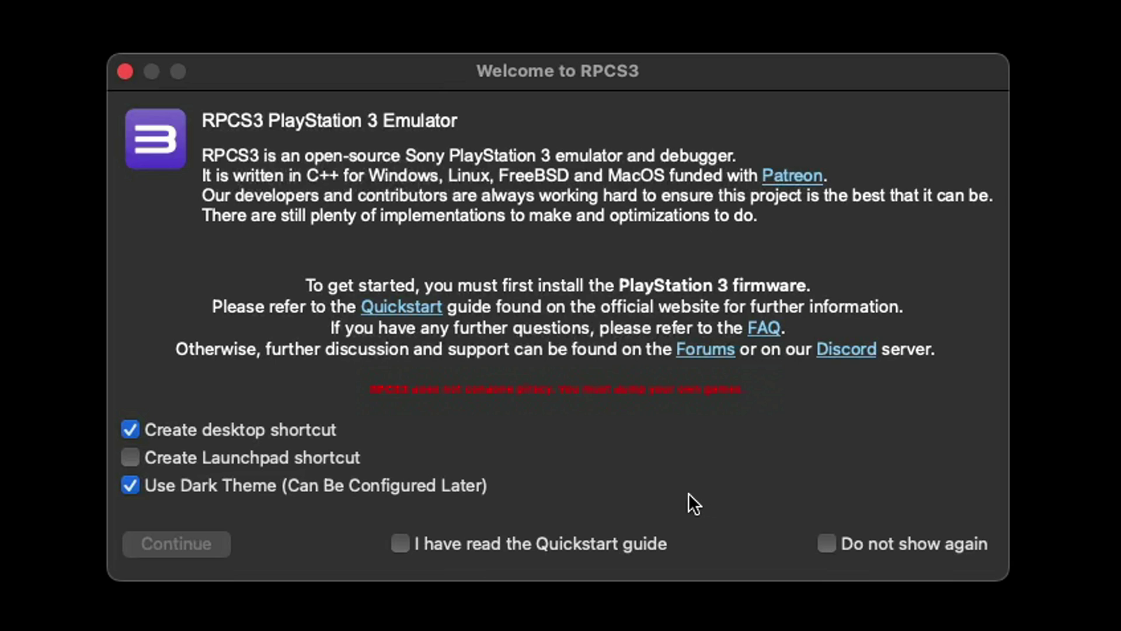
# Step: Tick 'I have read the Quickstart guide' and continue past RPCS3's welcome screen
pyautogui.click(403, 543)
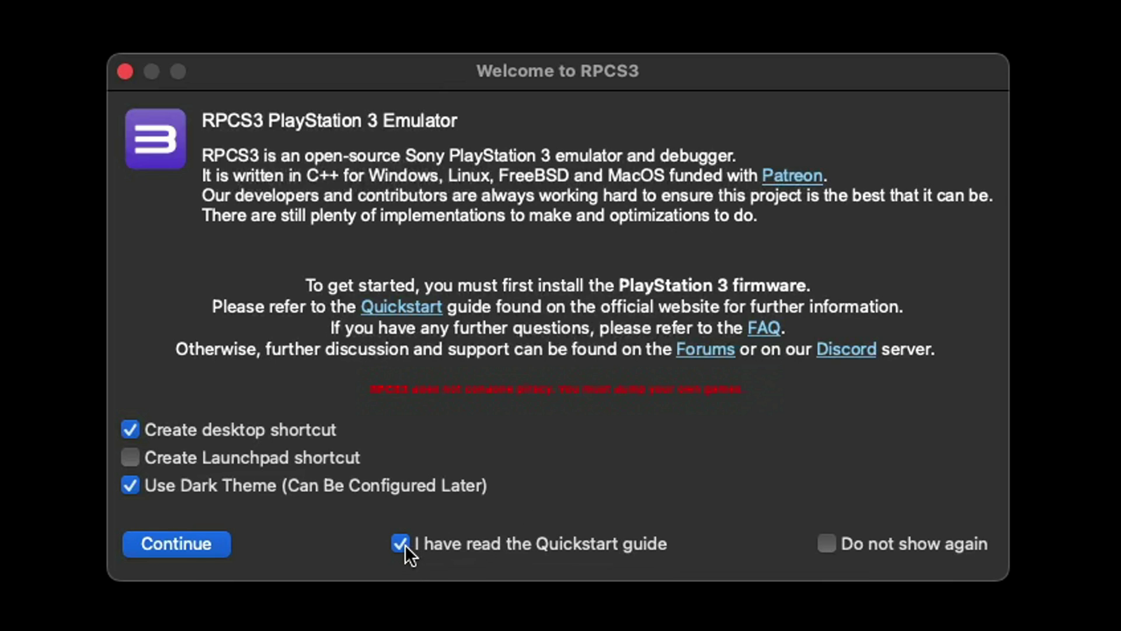
pyautogui.click(192, 549)
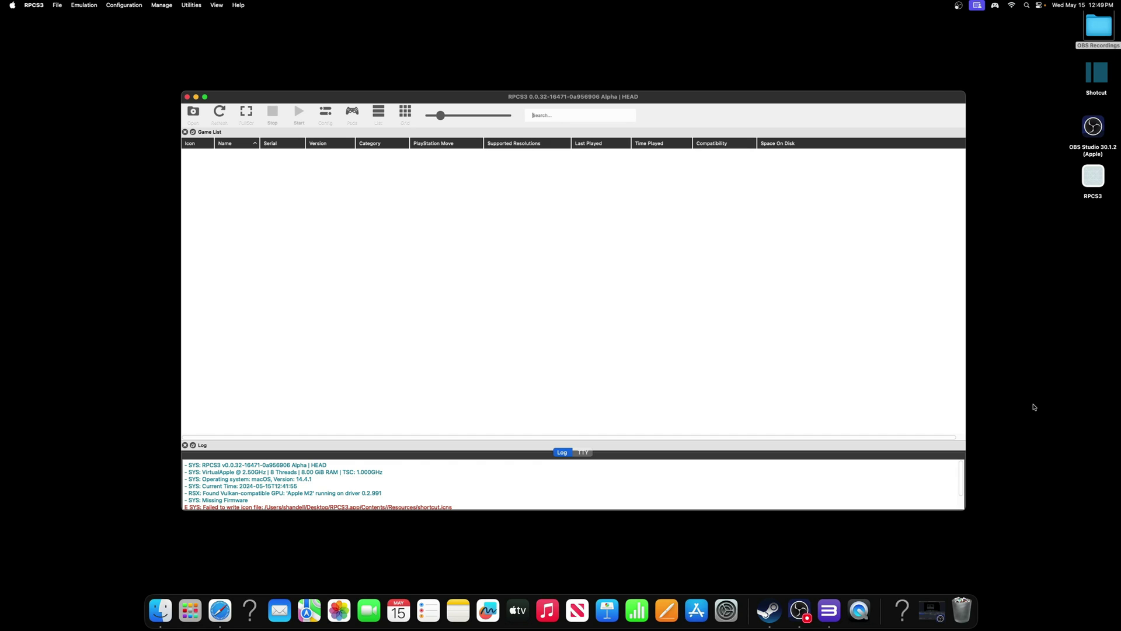
# Step: Maximize RPCS3 and install firmware 4.91 from Desktop > PS3 Files > PS3UPDAT.PUP
pyautogui.click(204, 97)
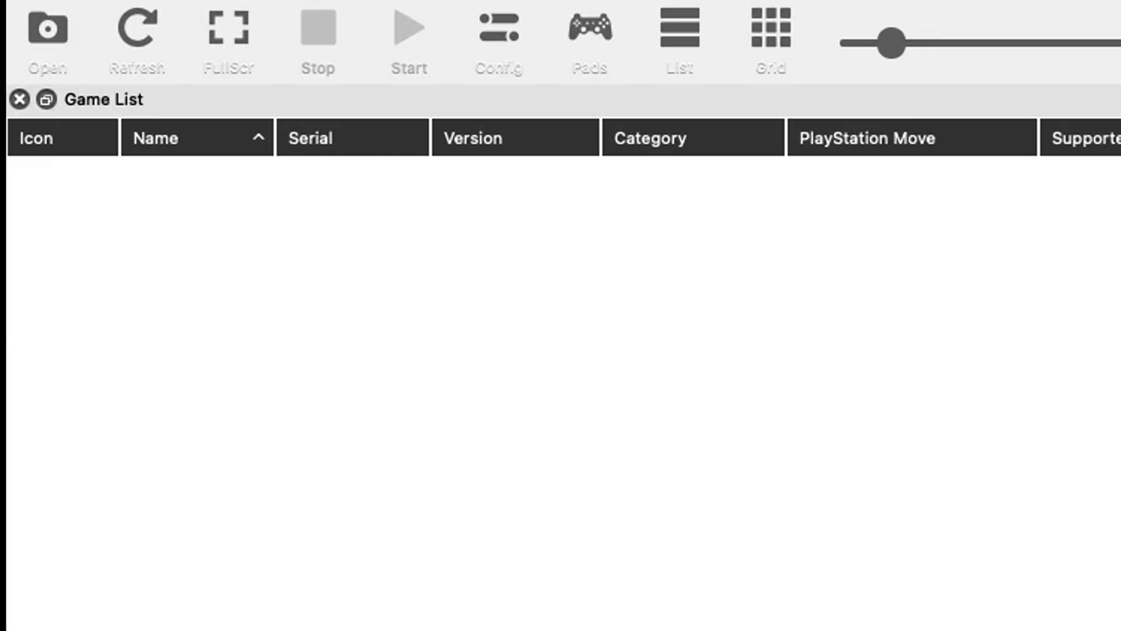
pyautogui.moveTo(327, 5)
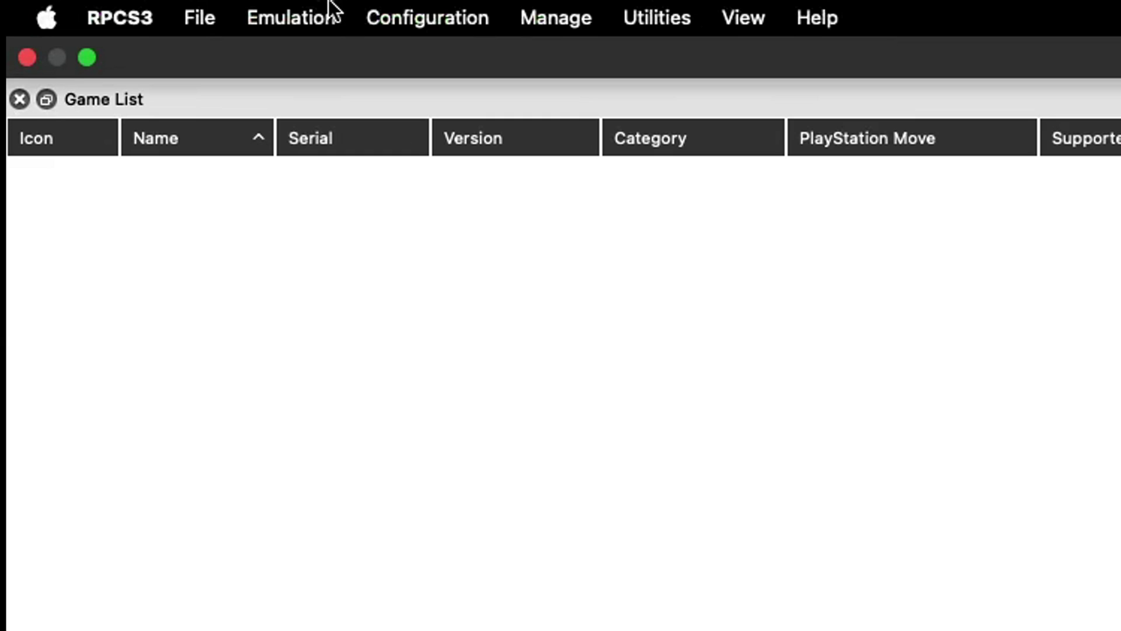
pyautogui.click(201, 18)
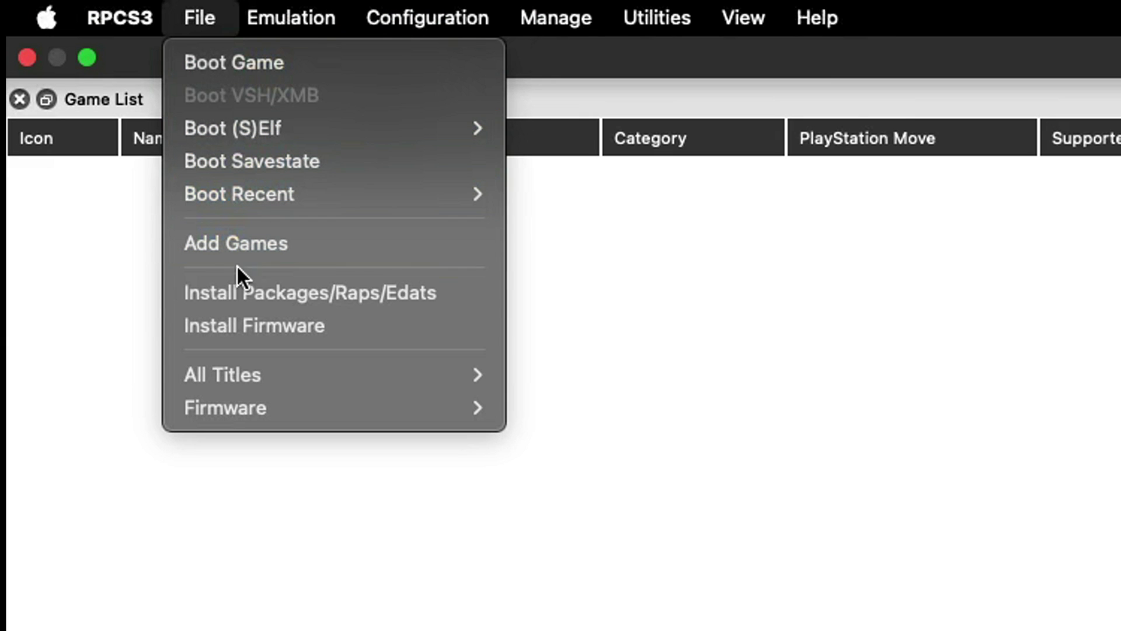
pyautogui.click(353, 326)
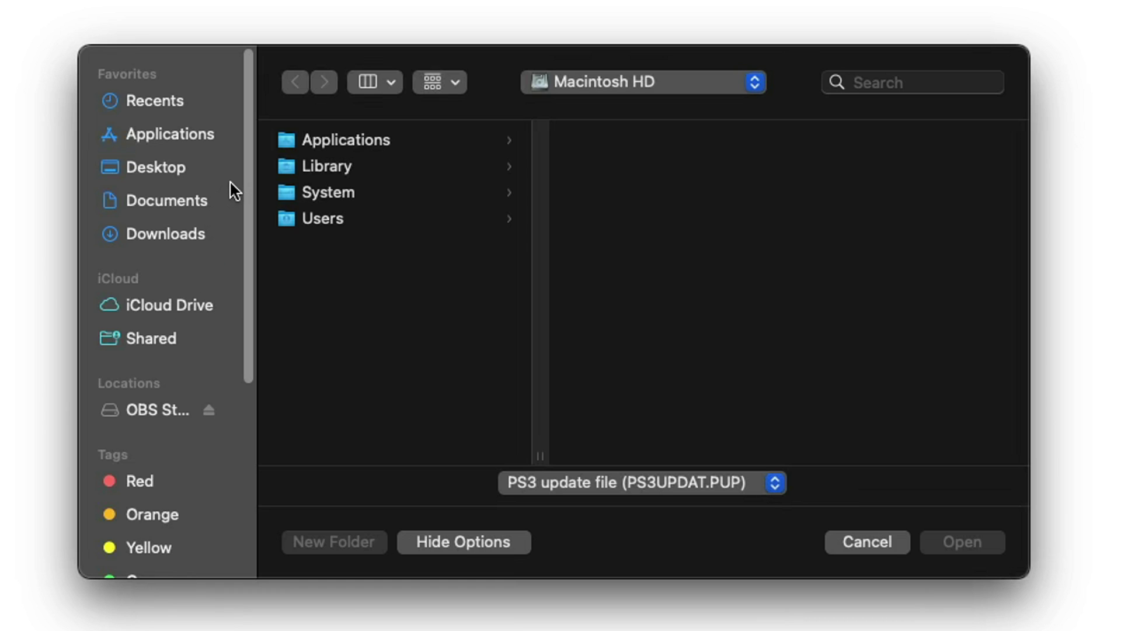
pyautogui.click(148, 167)
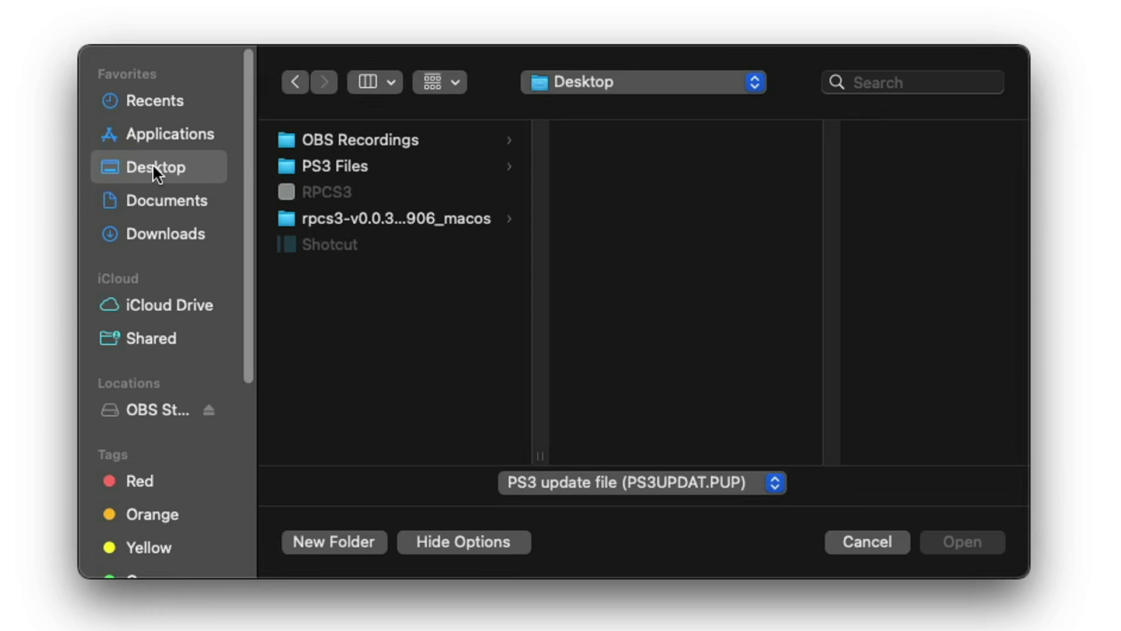
pyautogui.click(353, 168)
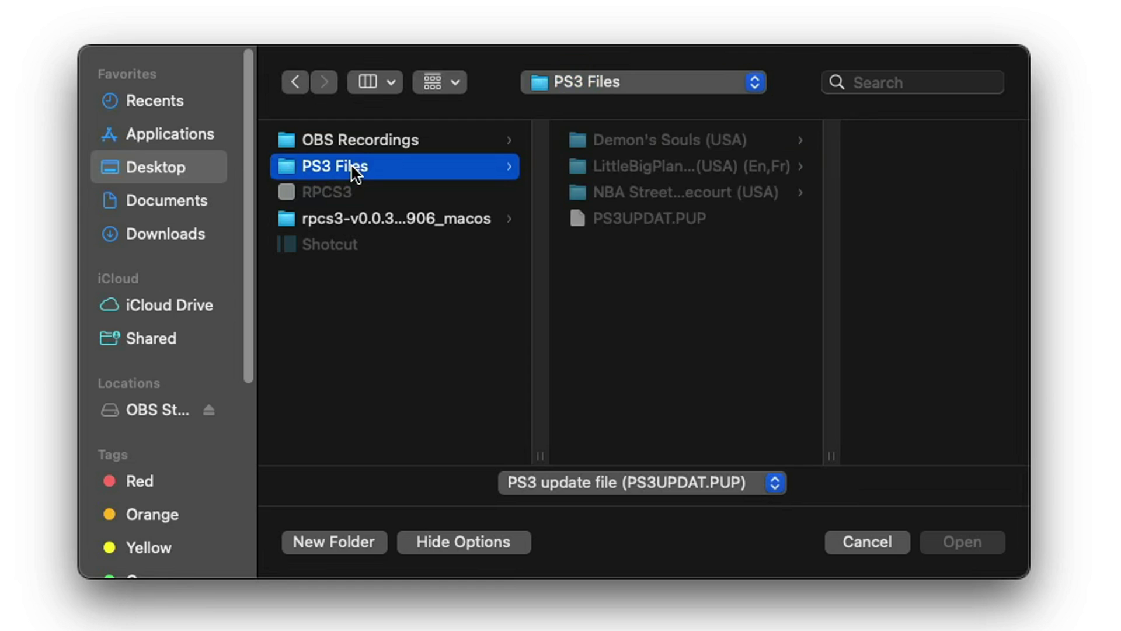
pyautogui.click(635, 219)
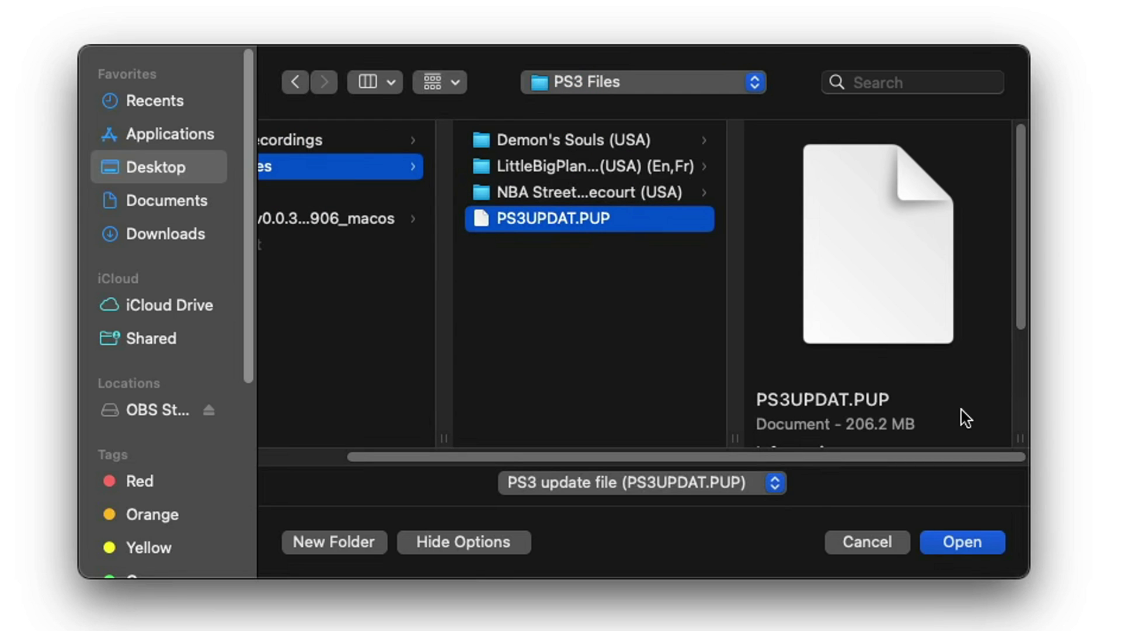
pyautogui.click(980, 543)
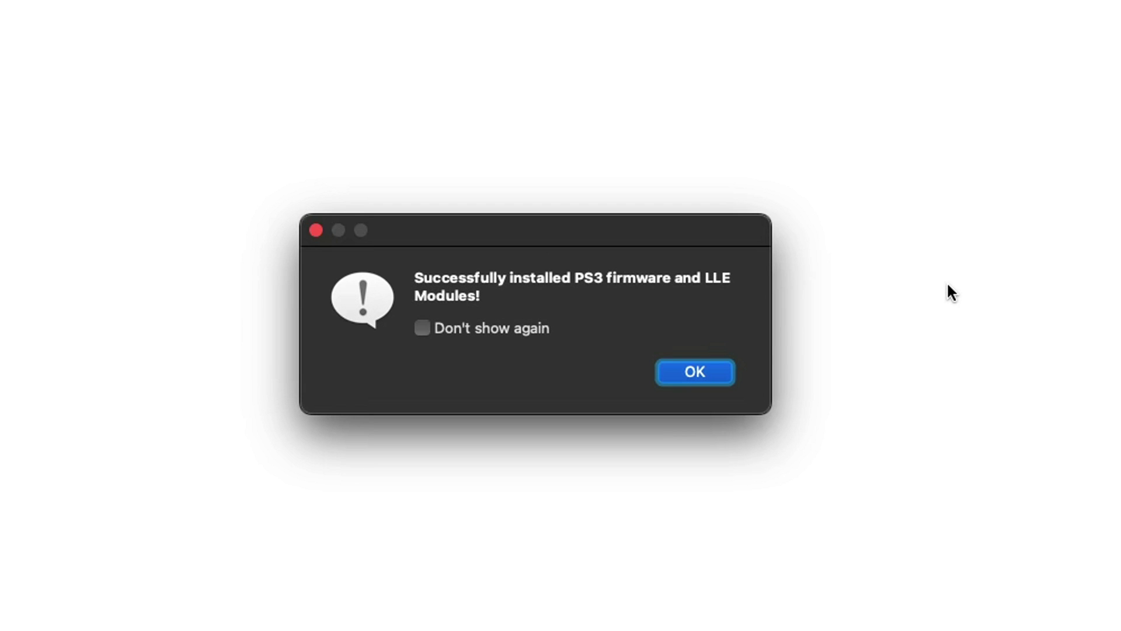
# Step: Add Demon's Souls, LittleBigPlanet 3 and NBA Street Homecourt from the Desktop, declining shortcuts
pyautogui.click(711, 375)
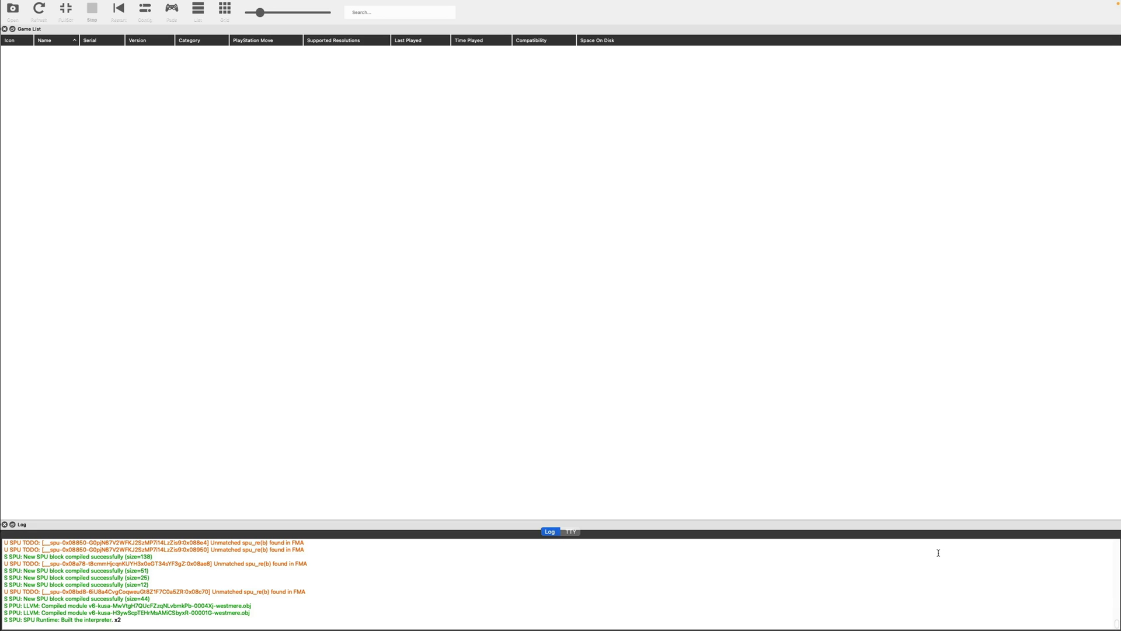
pyautogui.moveTo(686, 10)
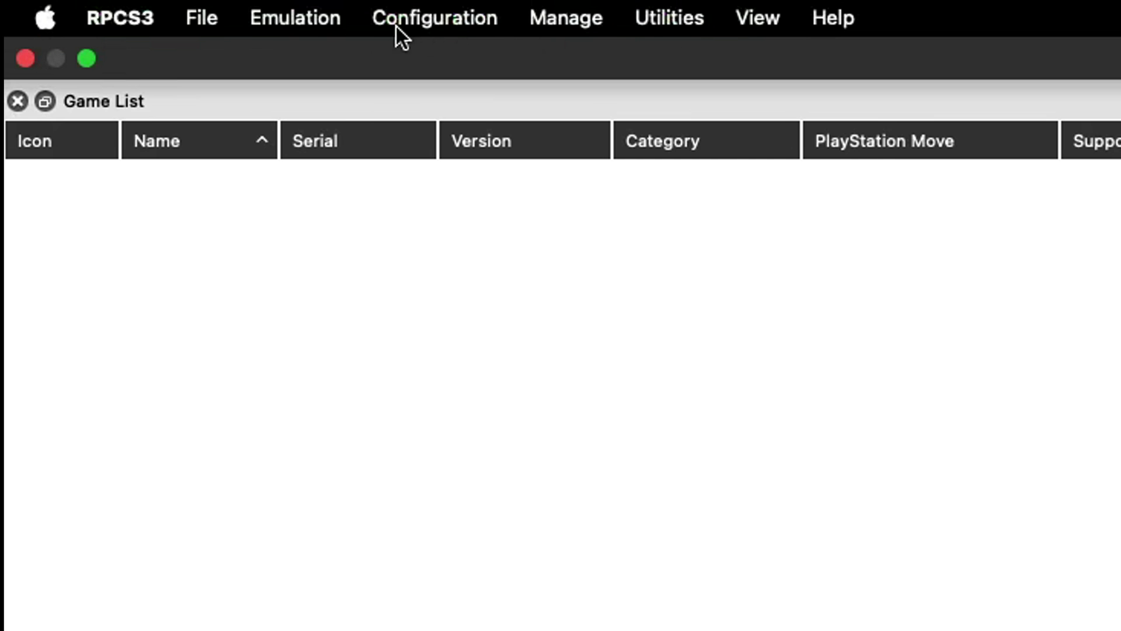
pyautogui.click(181, 14)
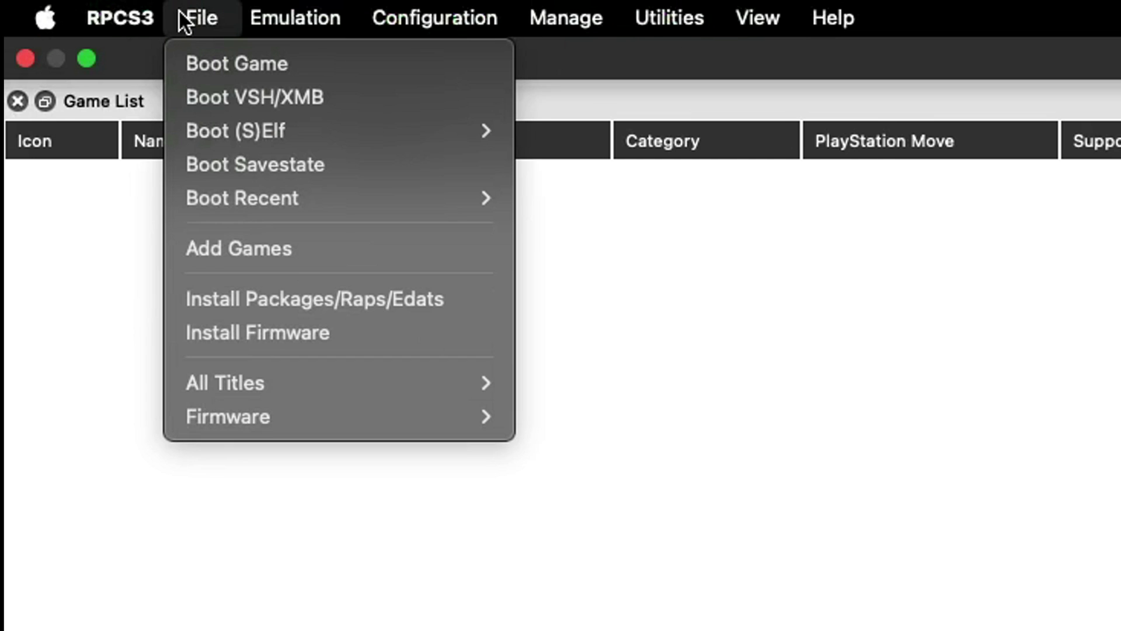
pyautogui.click(242, 249)
pyautogui.click(118, 162)
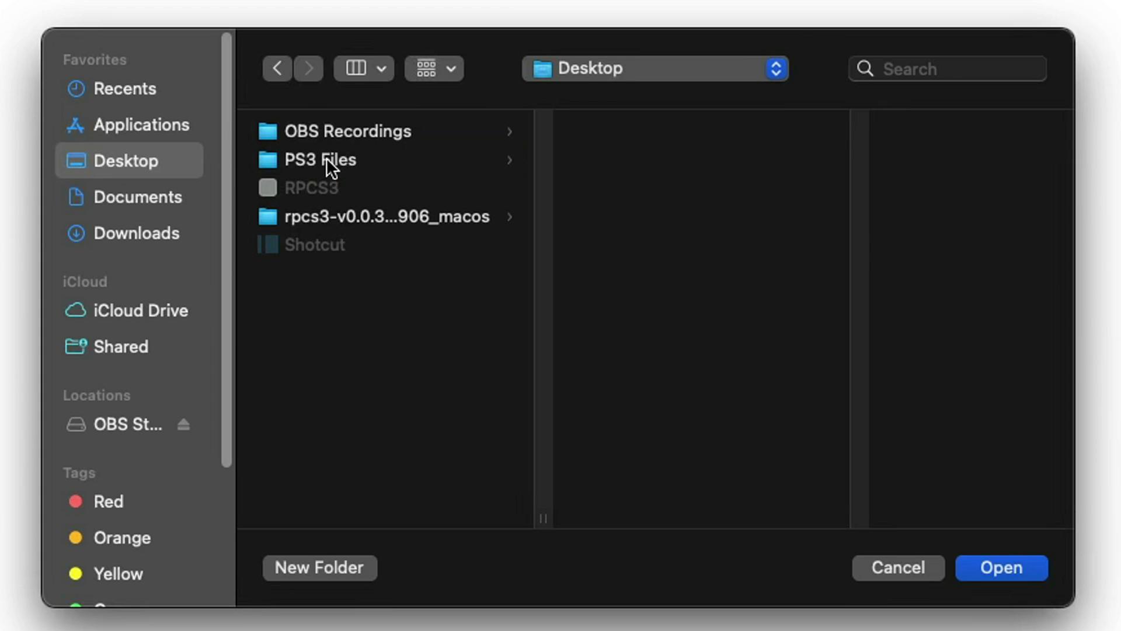
pyautogui.press('Return')
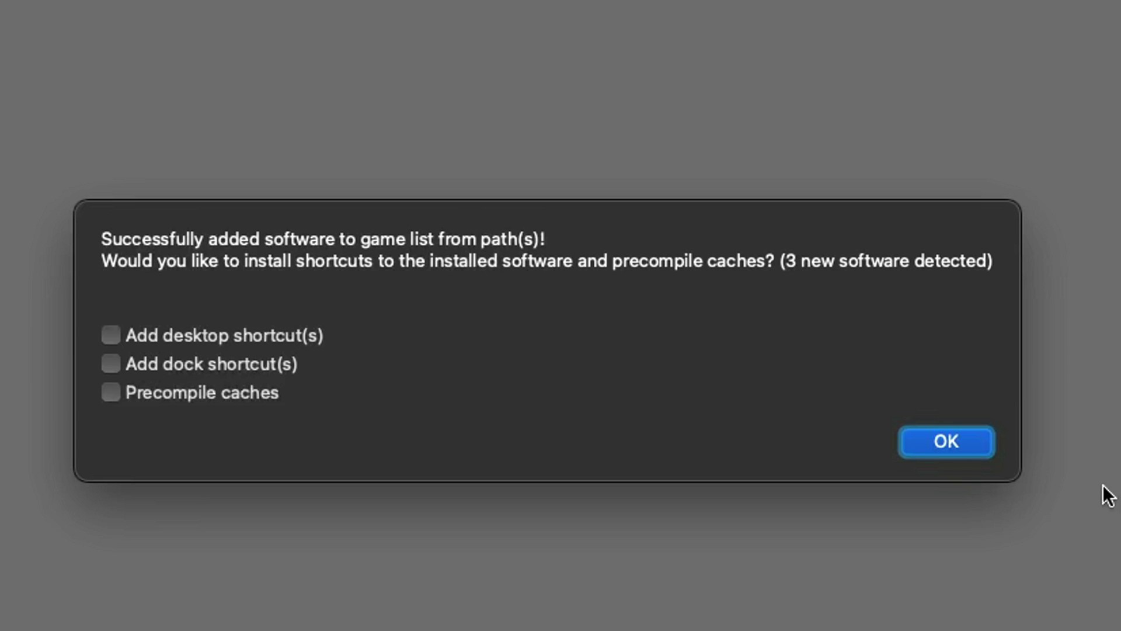
pyautogui.click(961, 444)
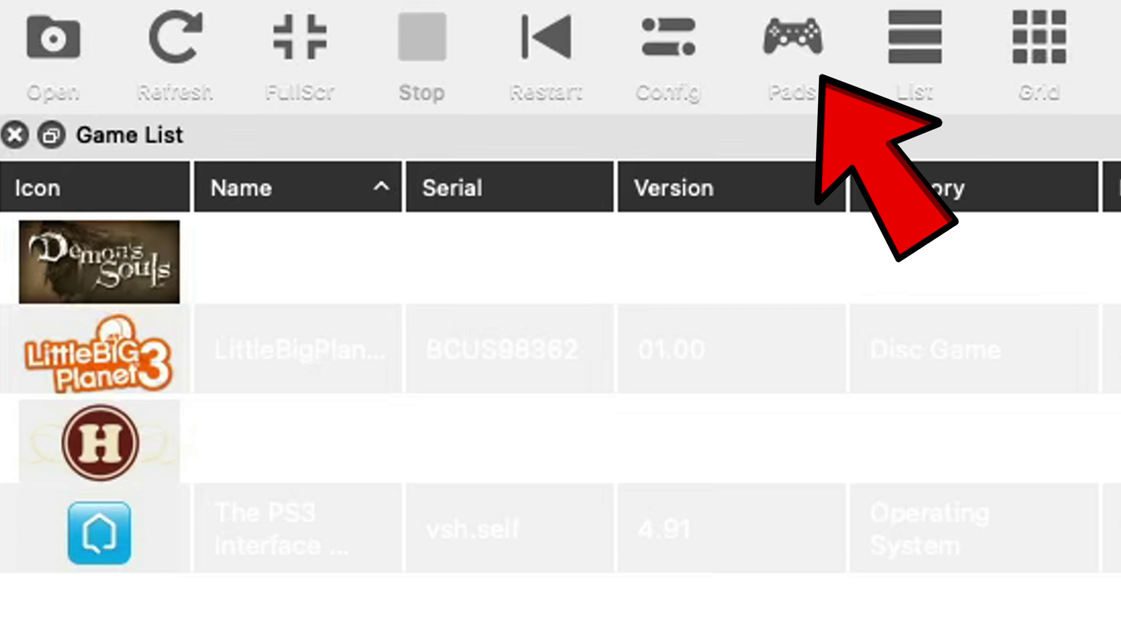
# Step: Open the Pads settings and show Player 1's list of input handlers
pyautogui.click(798, 31)
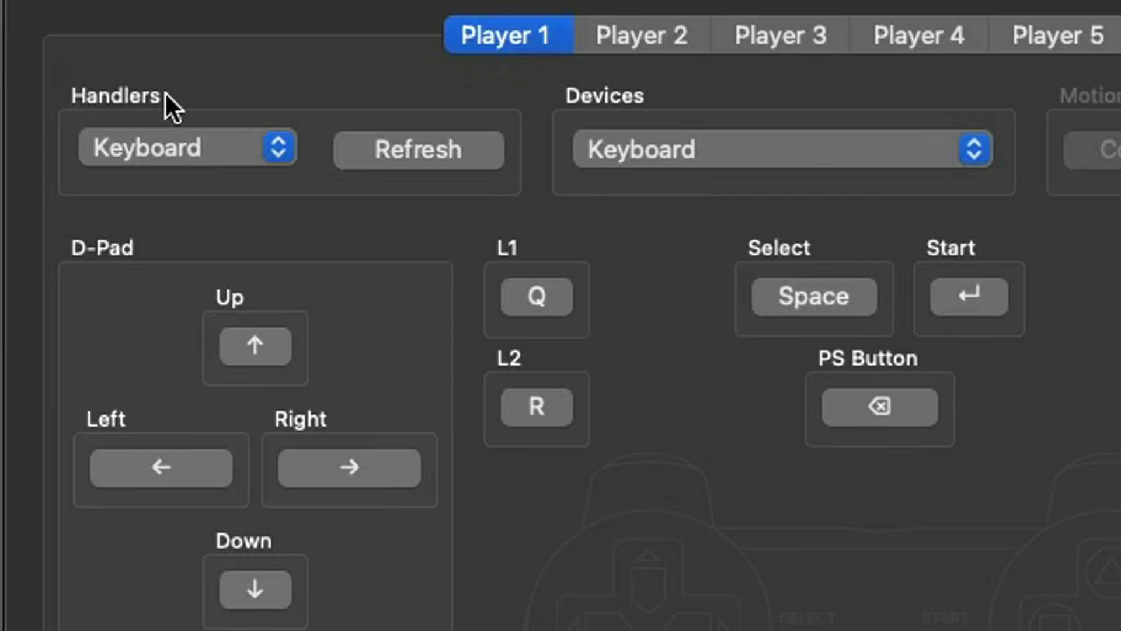
pyautogui.click(279, 147)
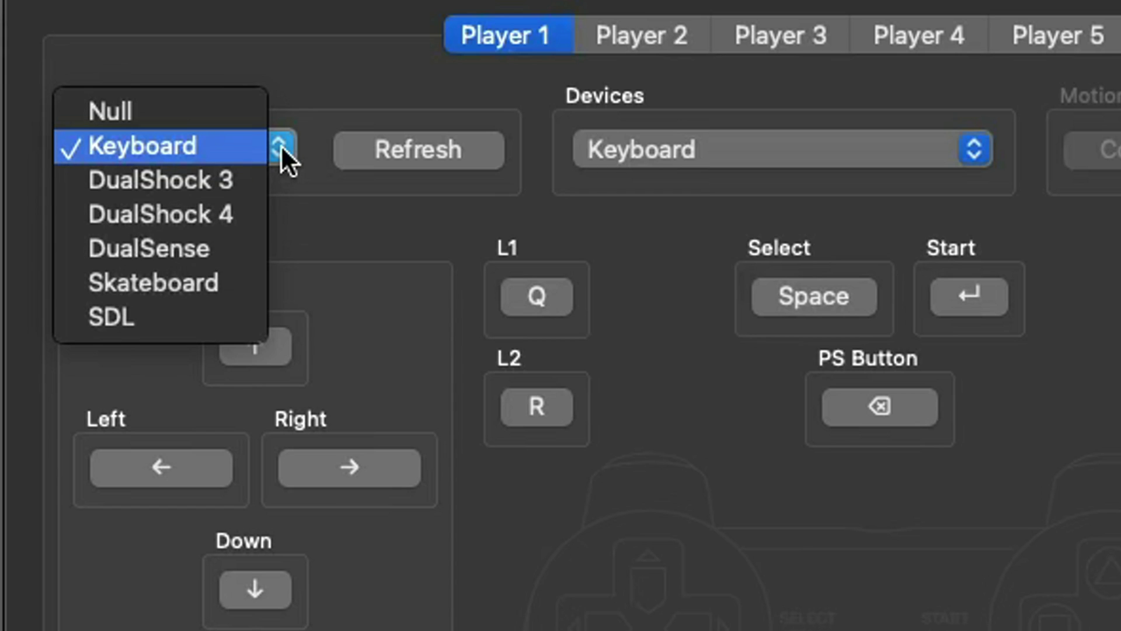
# Step: Switch Player 1 to the DualSense handler with DualSense Pad #1, then remap Triangle
pyautogui.click(218, 248)
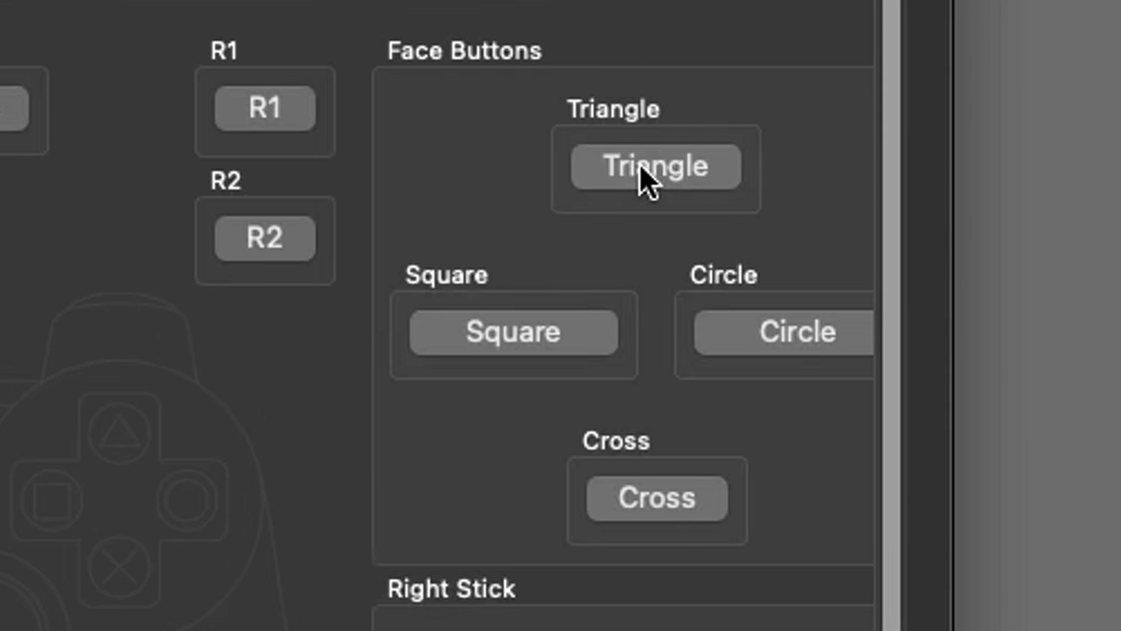
pyautogui.click(640, 165)
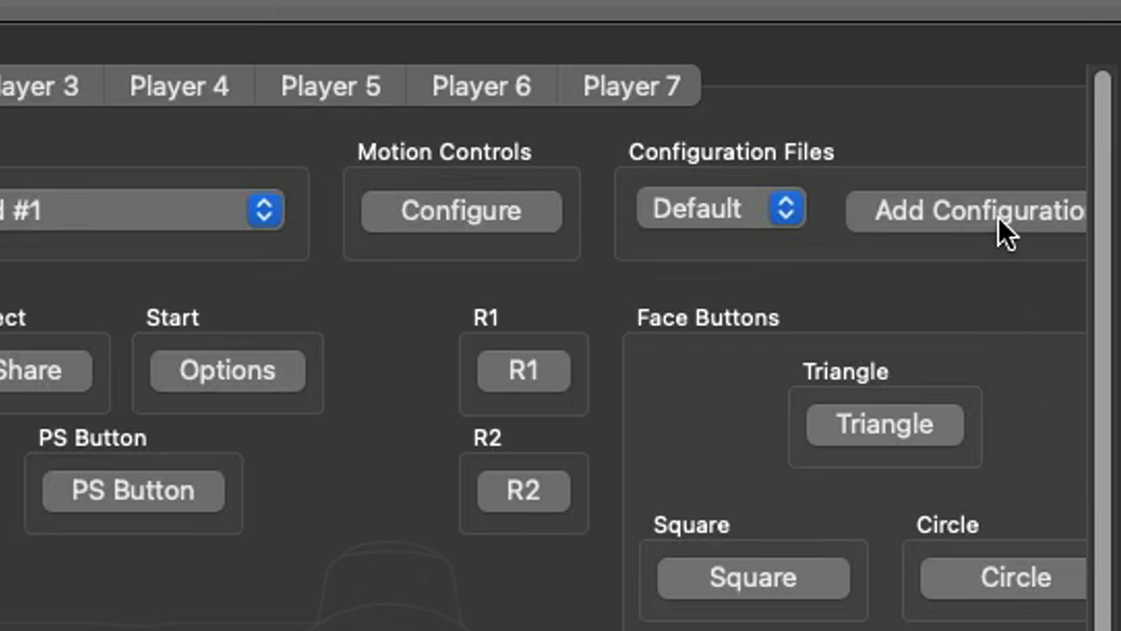
# Step: Add a new pad configuration named 'p1' and make it Player 1's current profile
pyautogui.click(996, 212)
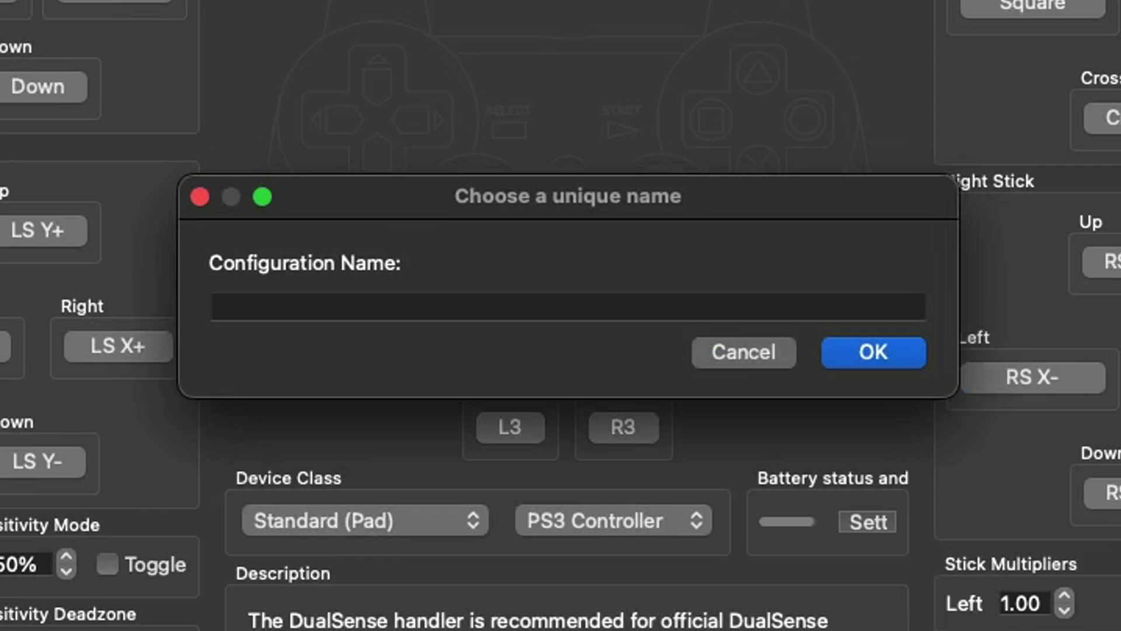
pyautogui.write('p1')
pyautogui.click(876, 351)
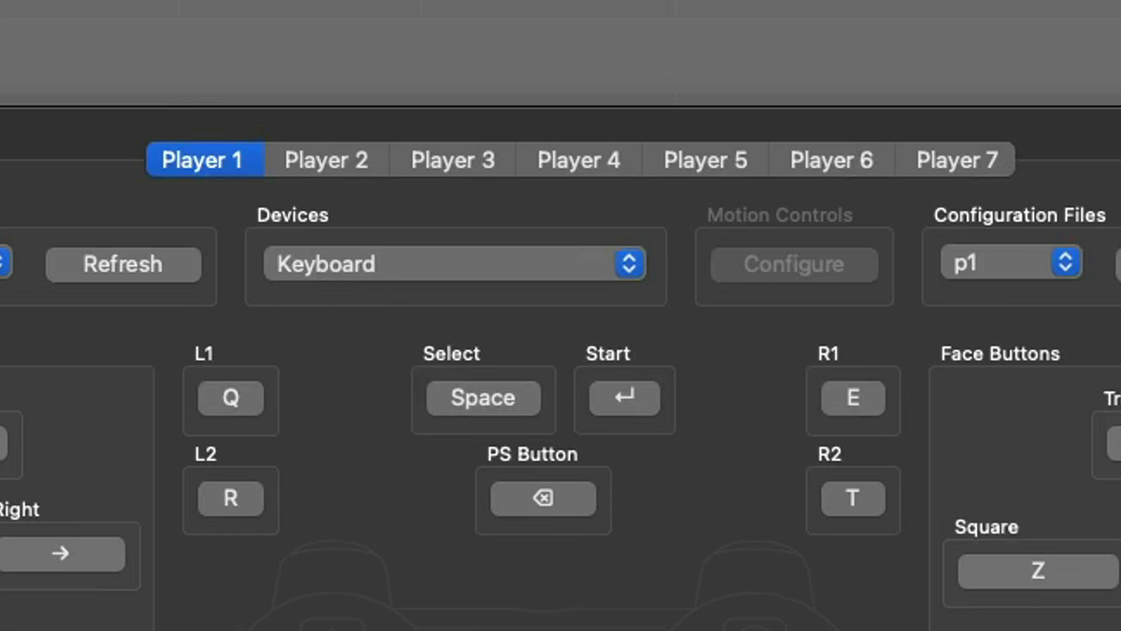
# Step: Review the Player 2–7 pad tabs, then save the p1 pad settings and close them
pyautogui.click(327, 166)
pyautogui.click(449, 167)
pyautogui.click(584, 167)
pyautogui.click(708, 164)
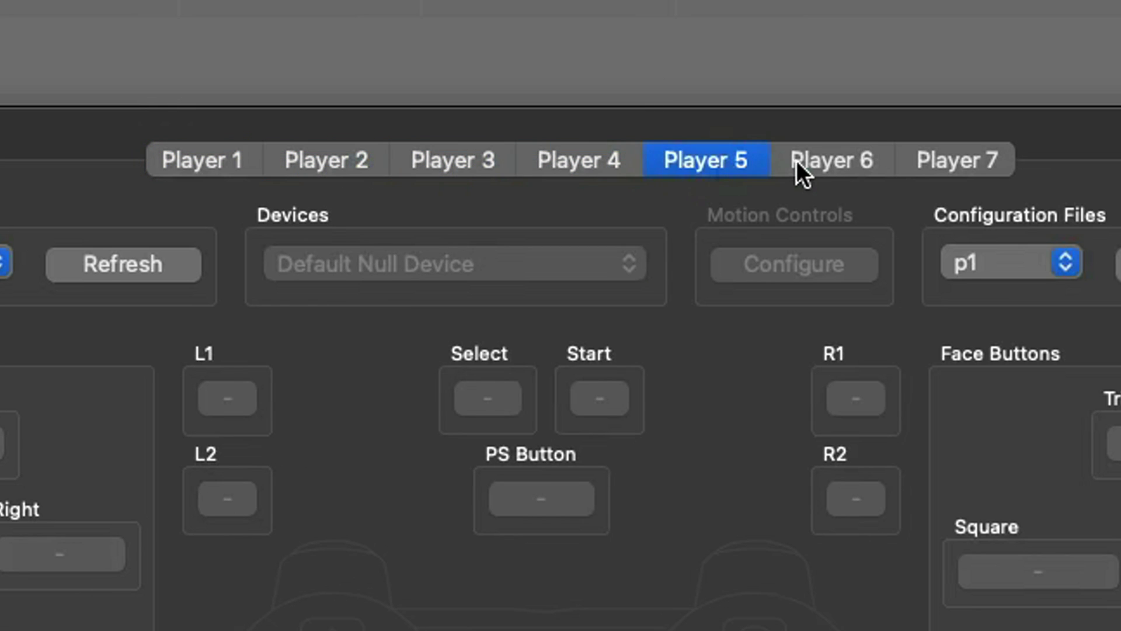
pyautogui.click(817, 166)
pyautogui.click(966, 170)
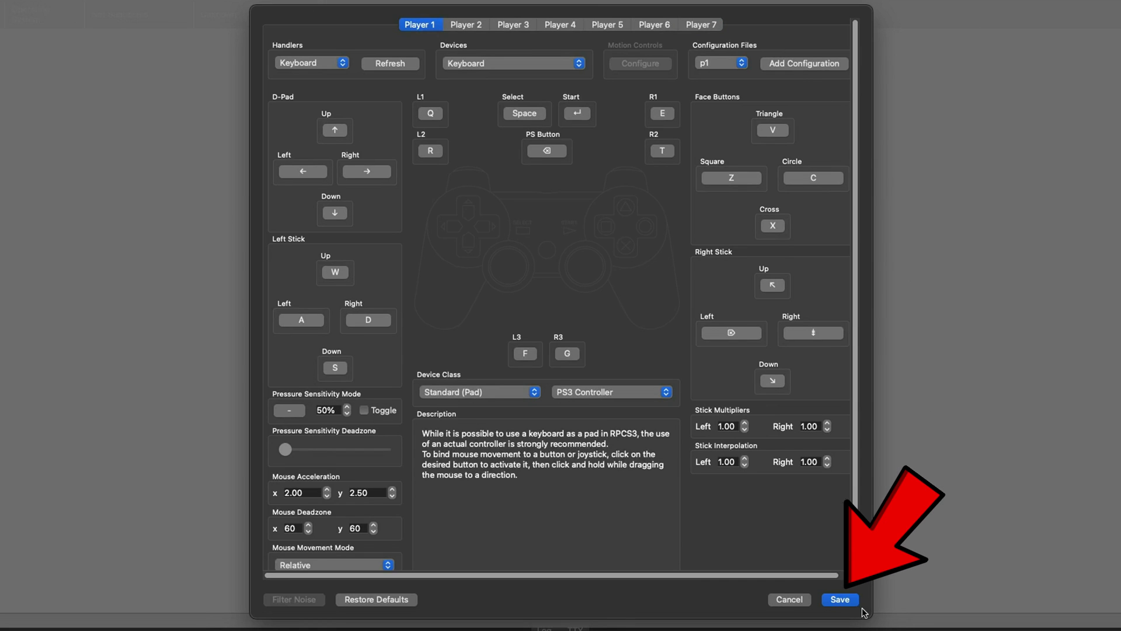
pyautogui.click(839, 600)
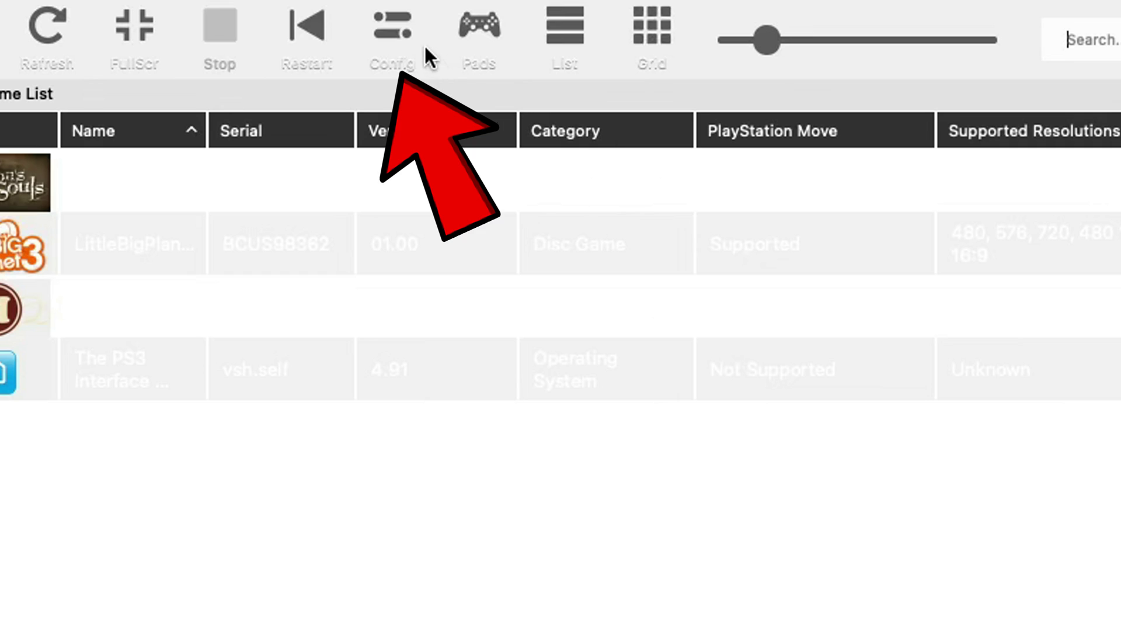
# Step: In the emulator's GPU settings, set Anisotropic Filter to 4x
pyautogui.click(147, 11)
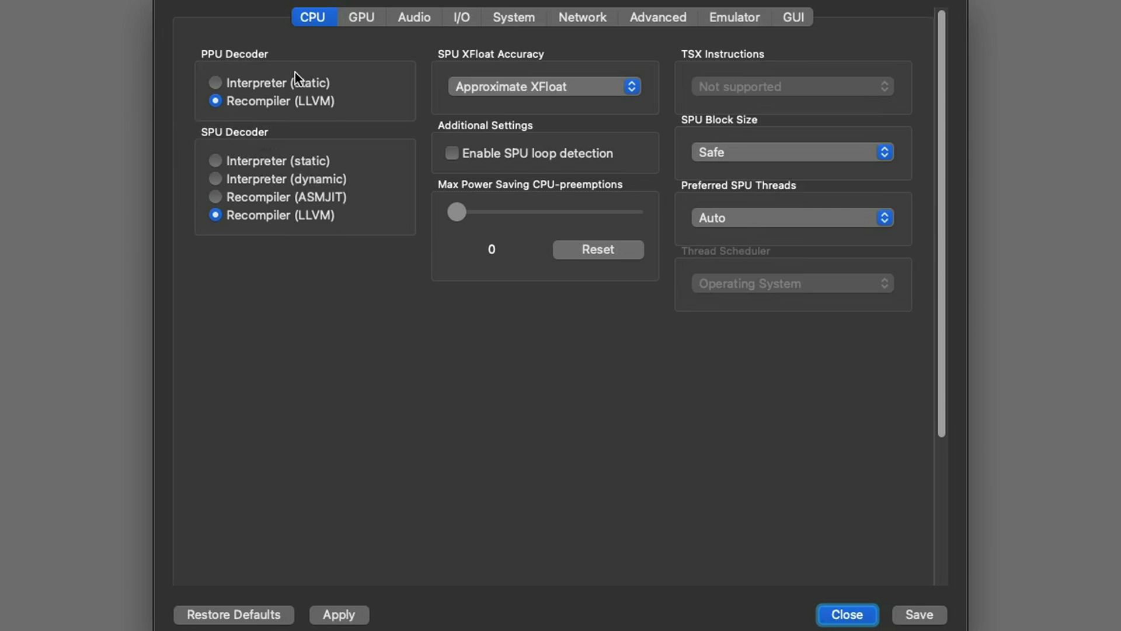
pyautogui.click(362, 18)
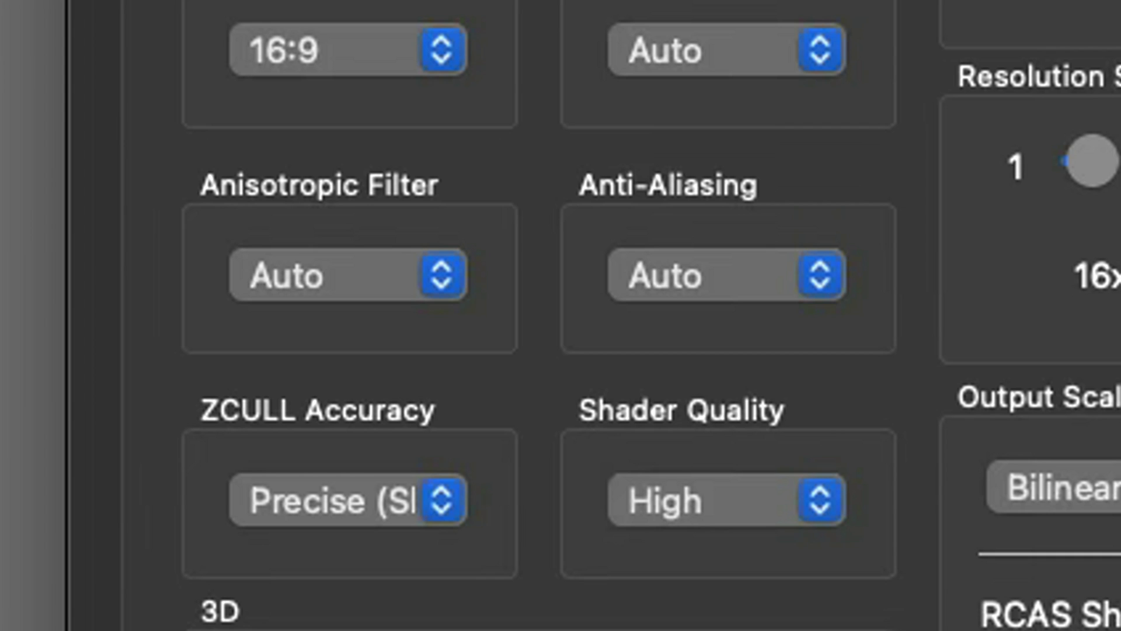
pyautogui.click(445, 278)
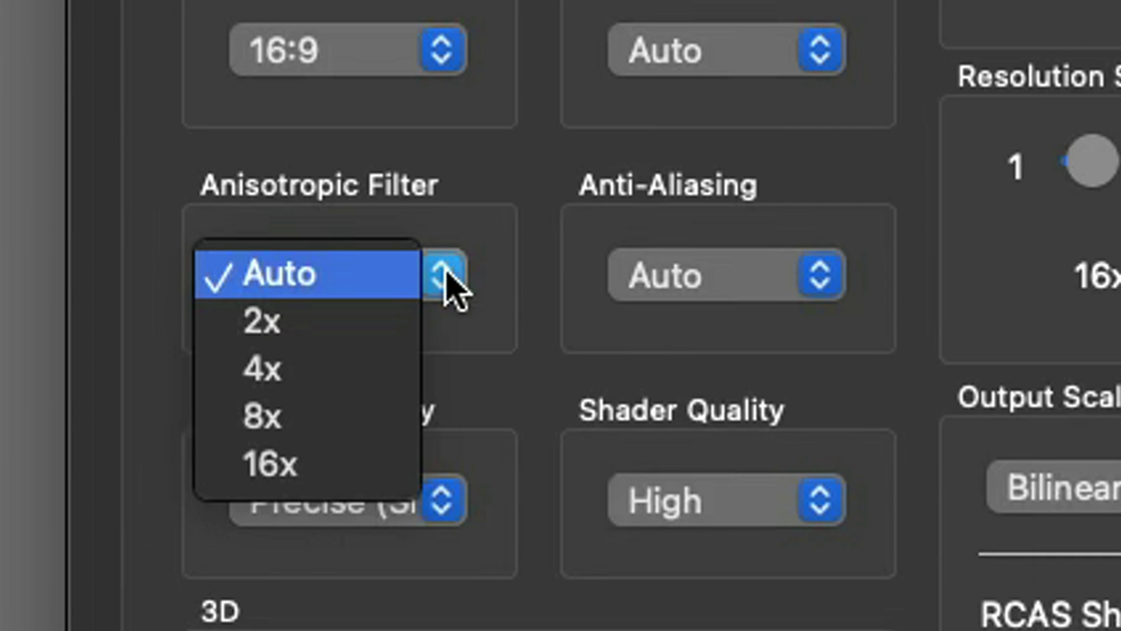
pyautogui.click(333, 375)
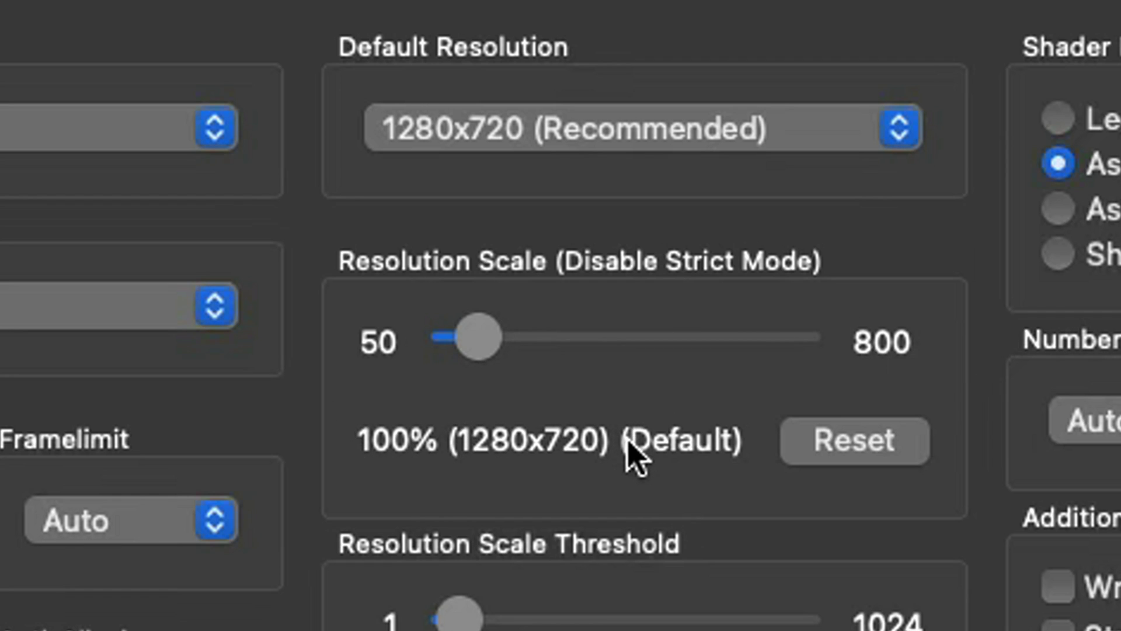
# Step: Settle the resolution scale at 150% (1920x1080) after trying 200% and 300%, and enable VSync
pyautogui.moveTo(477, 342); pyautogui.dragTo(494, 344)
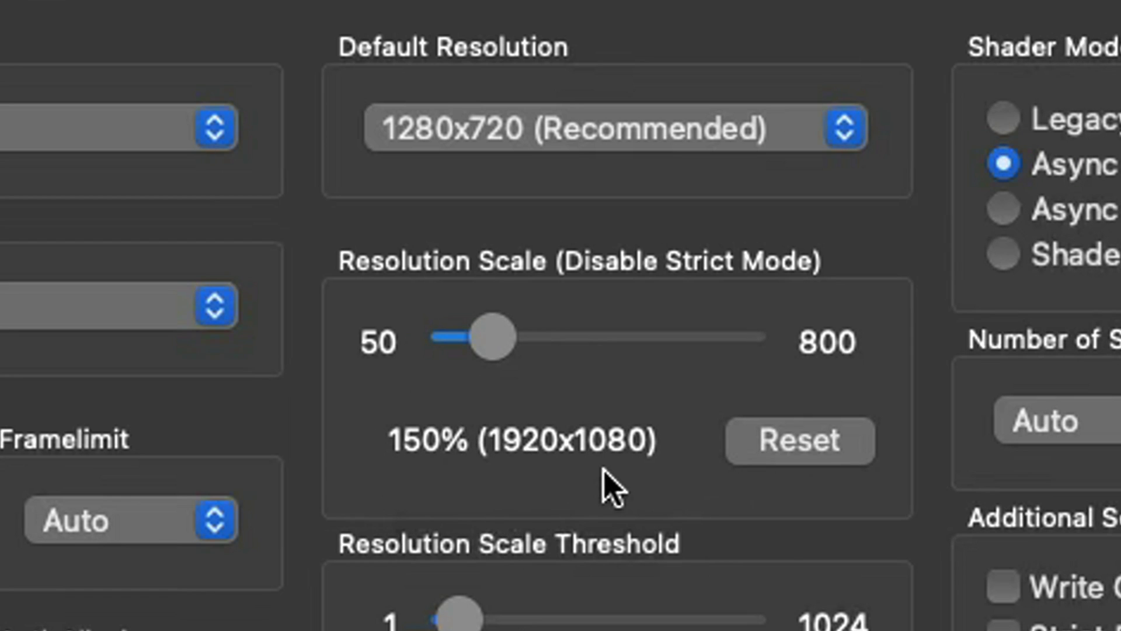
pyautogui.moveTo(504, 352); pyautogui.dragTo(524, 351)
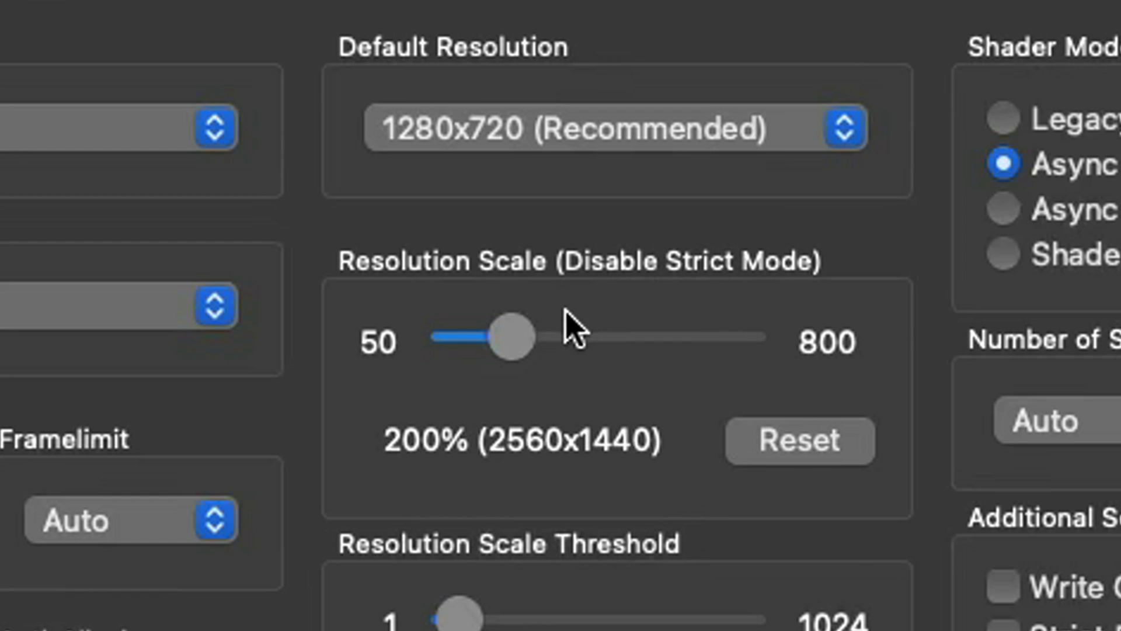
pyautogui.click(558, 338)
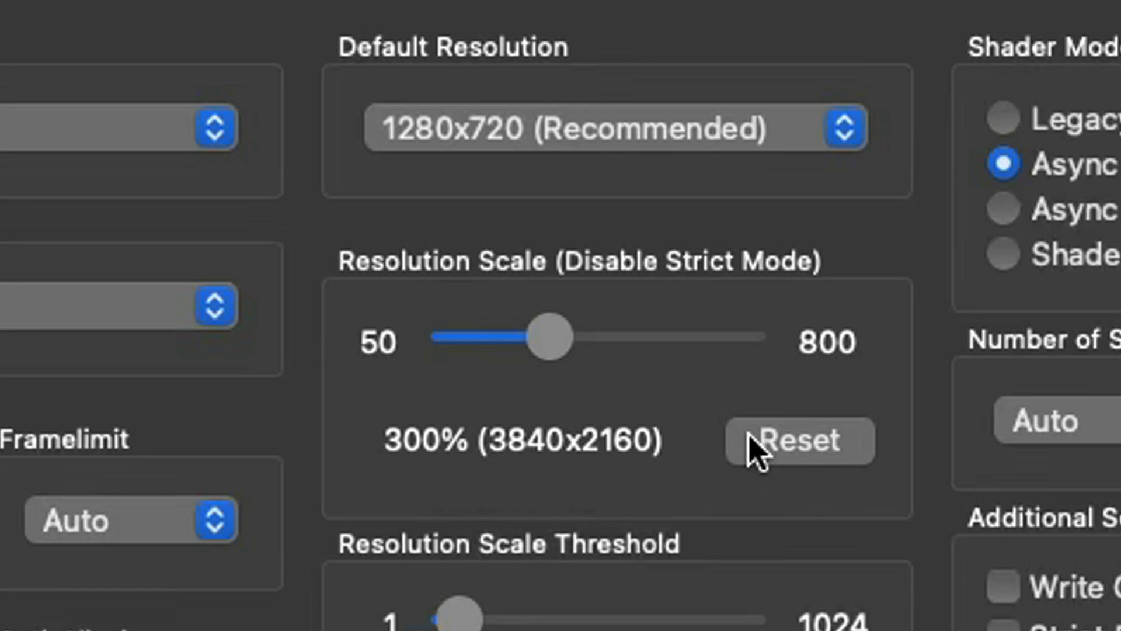
pyautogui.click(753, 449)
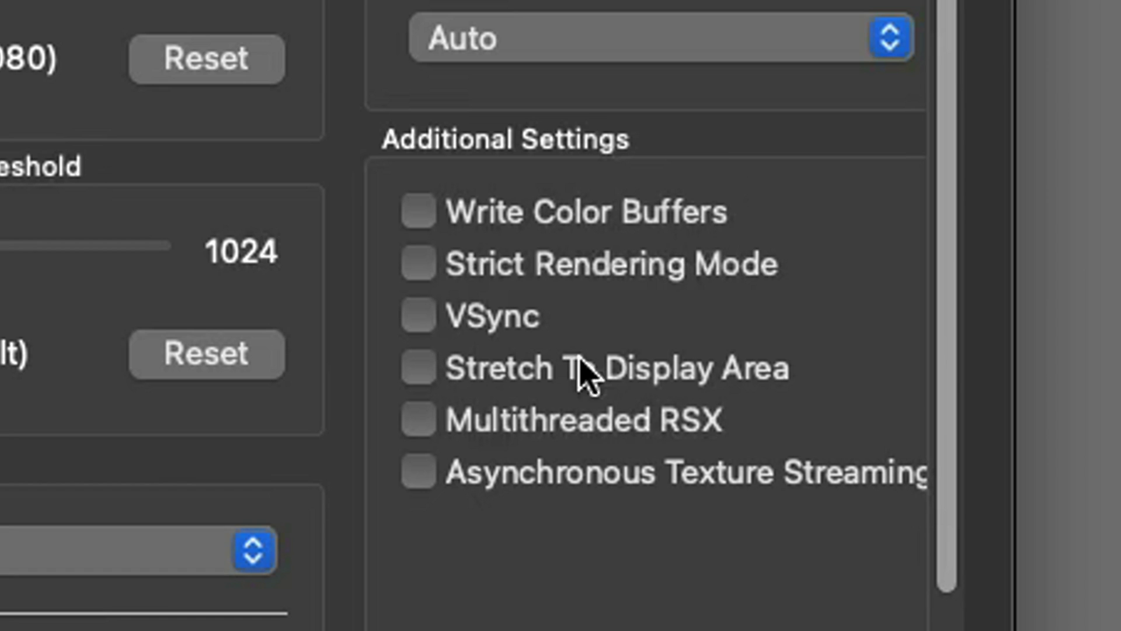
pyautogui.click(419, 316)
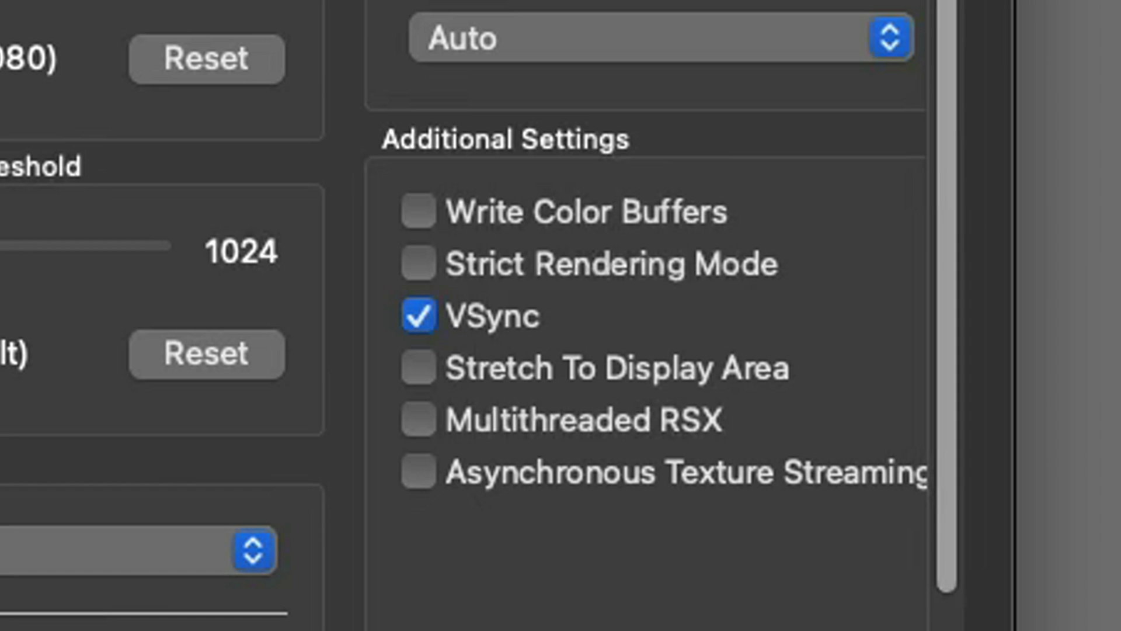